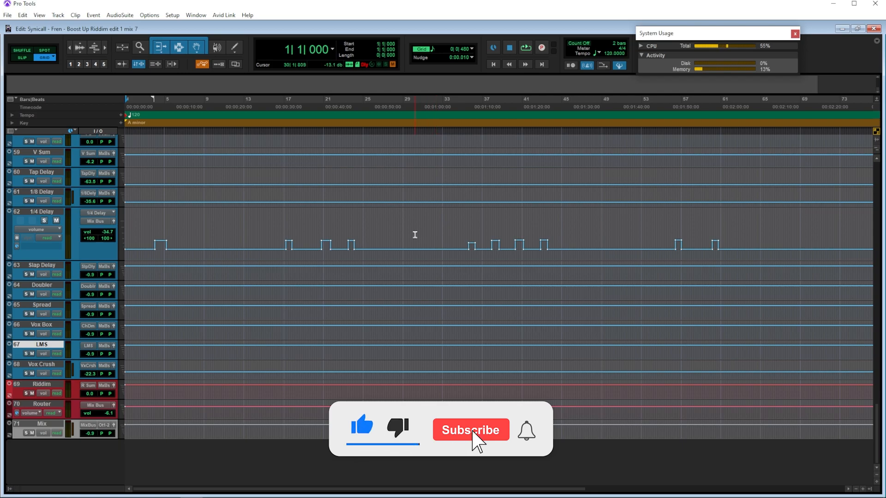
Solo the Bass aux track (track 20) and show the track and group lists.
scroll(414, 234, "up", 5)
scroll(878, 366, "up", 3)
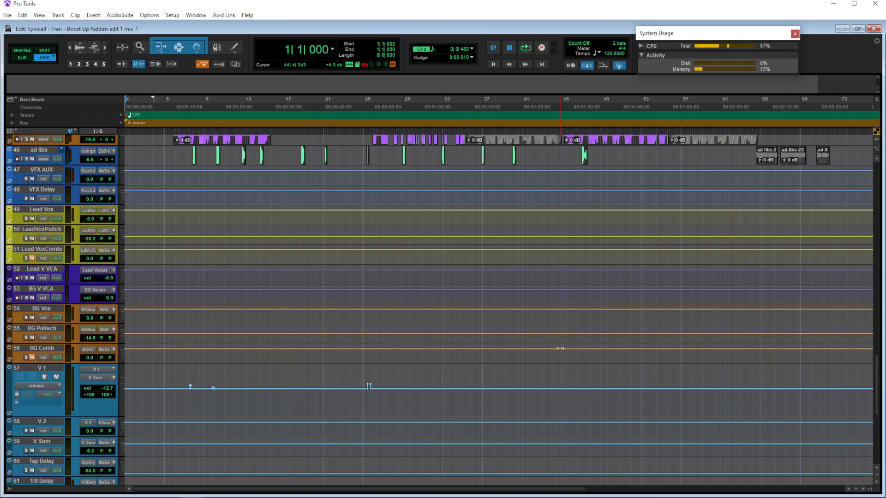
left_click_drag(877, 375, 885, 232)
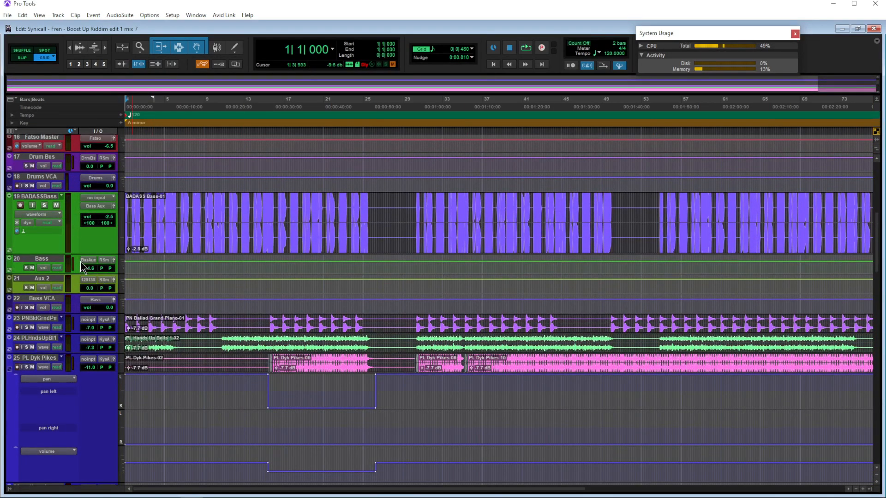
left_click(28, 268)
left_click(10, 488)
Open the group settings for modification and select the Bass group with ID i.
left_click(47, 451)
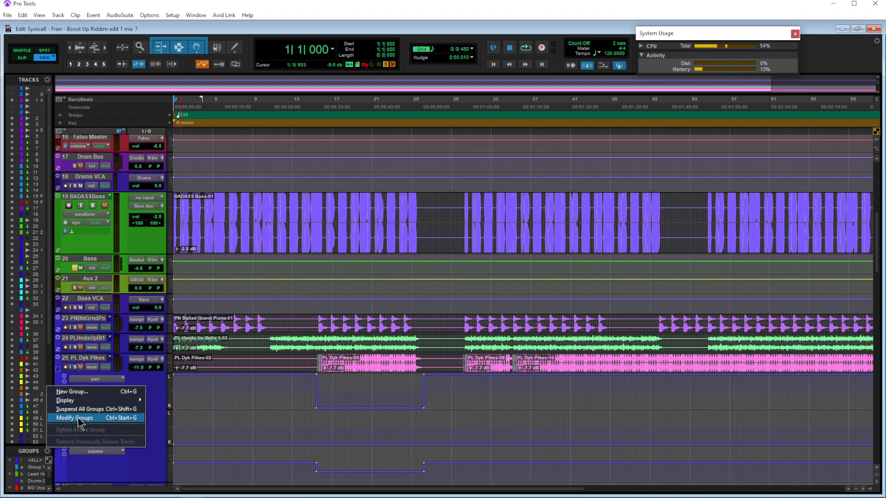
left_click(79, 421)
left_click(448, 90)
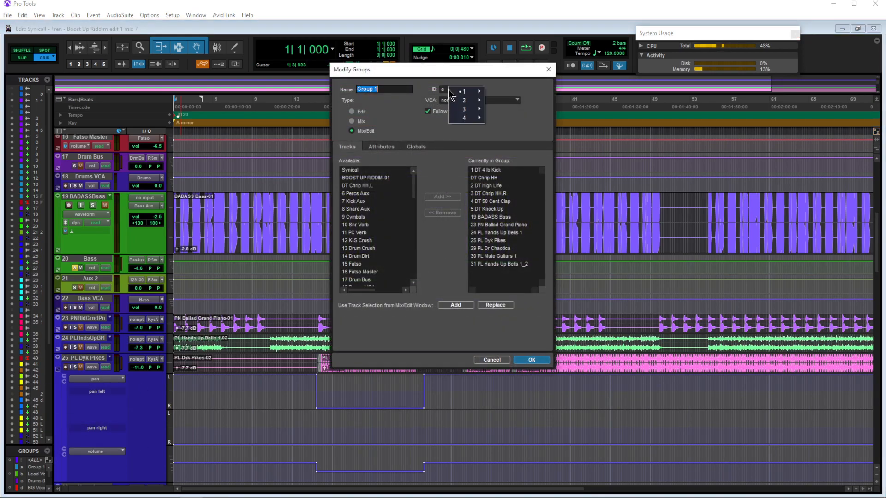
mouse_move(465, 91)
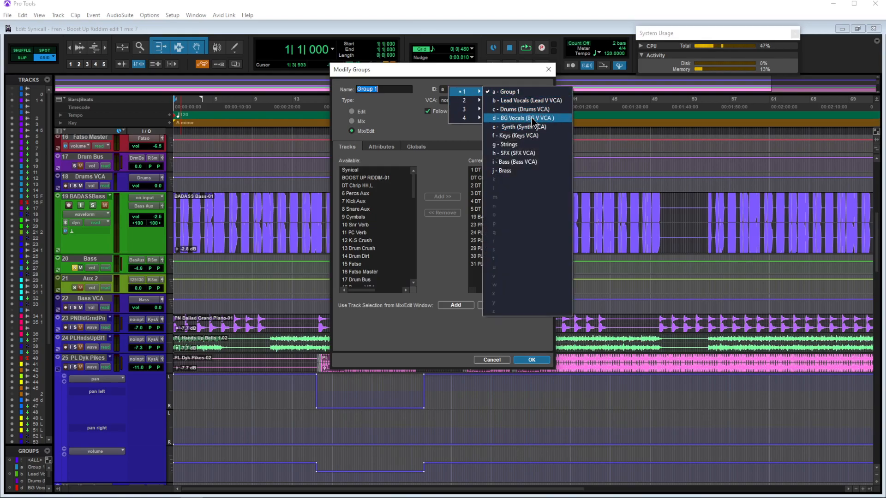
left_click(531, 162)
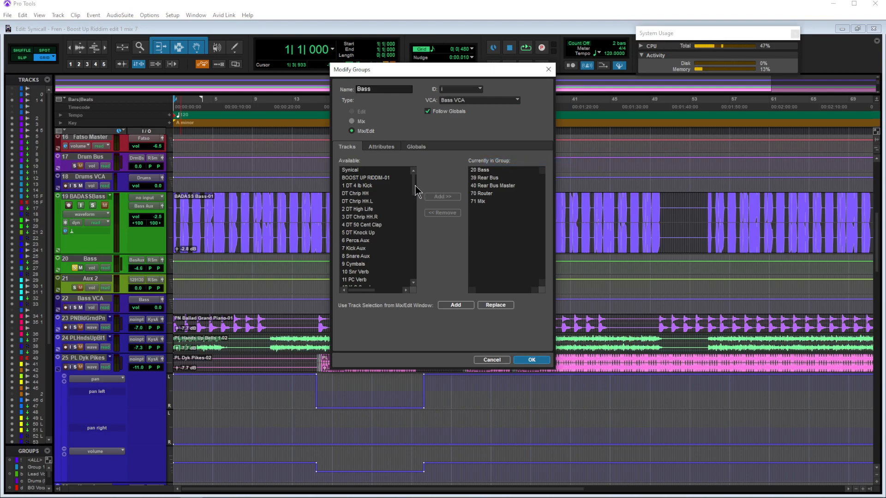
Add the BADASS Bass, Riddim and Aux 2 tracks to the Bass group and confirm the changes.
left_click_drag(414, 190, 412, 213)
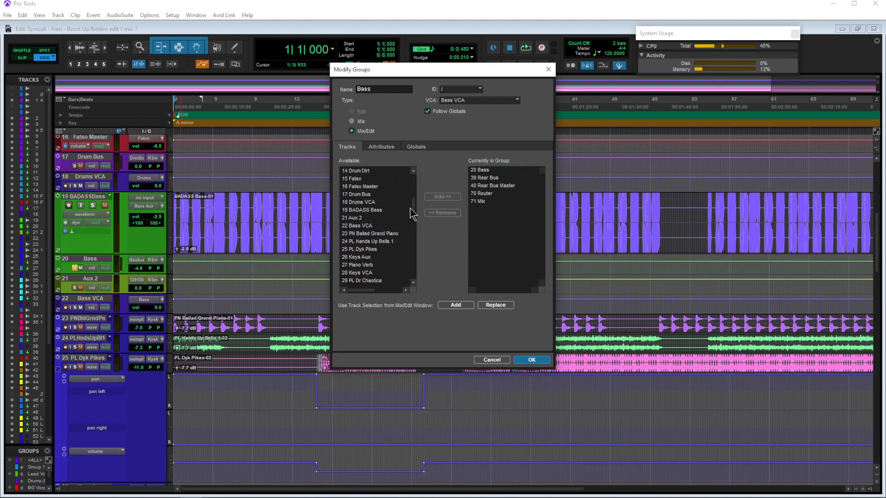
left_click(371, 211)
left_click(434, 197)
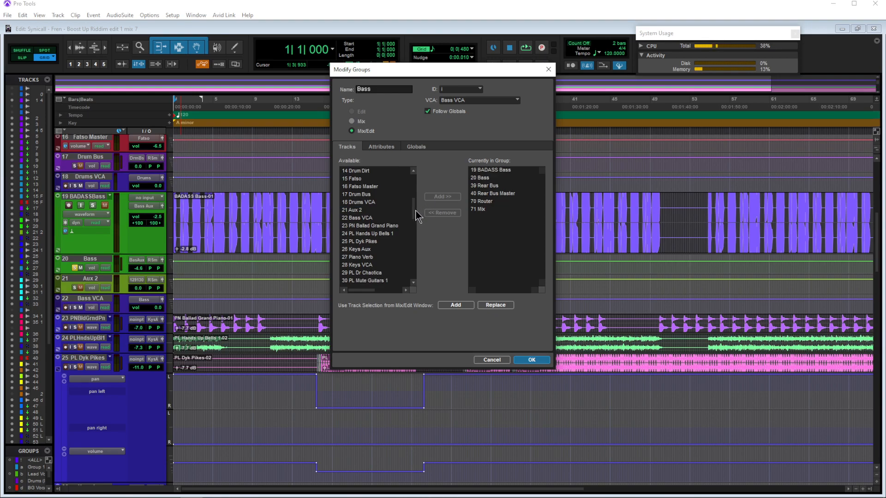
left_click_drag(416, 213, 411, 276)
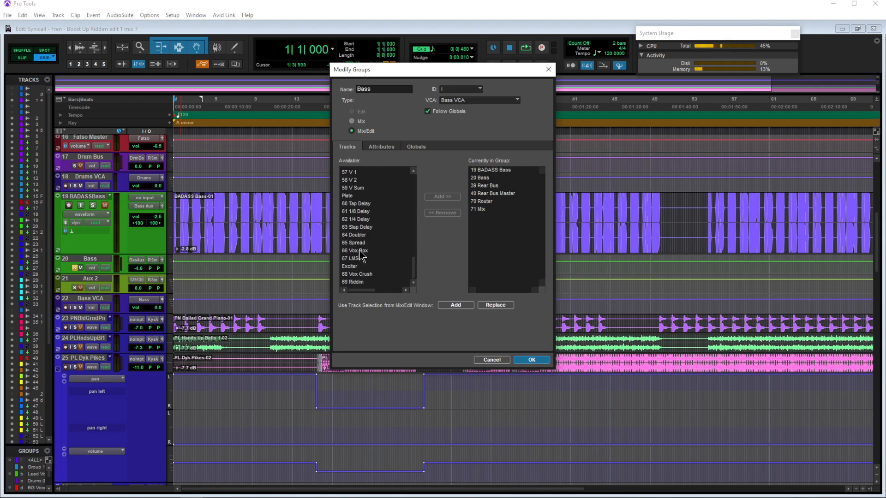
left_click(360, 282)
left_click(447, 197)
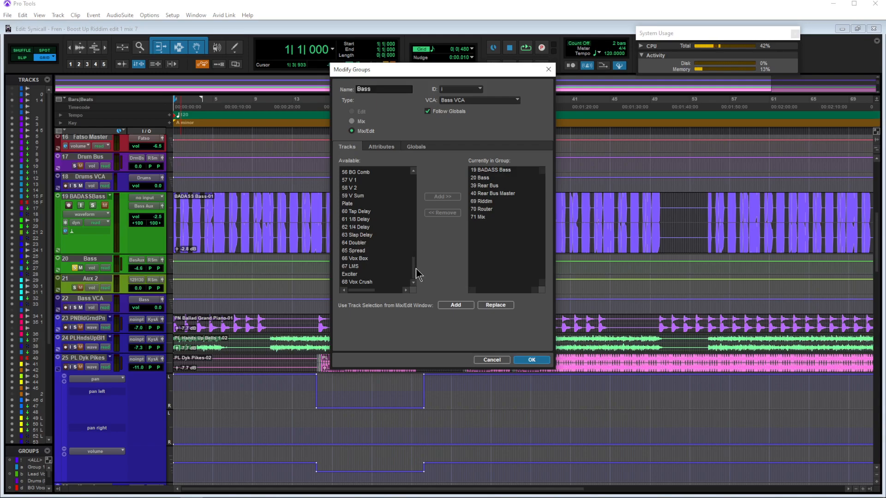
left_click_drag(418, 275, 415, 217)
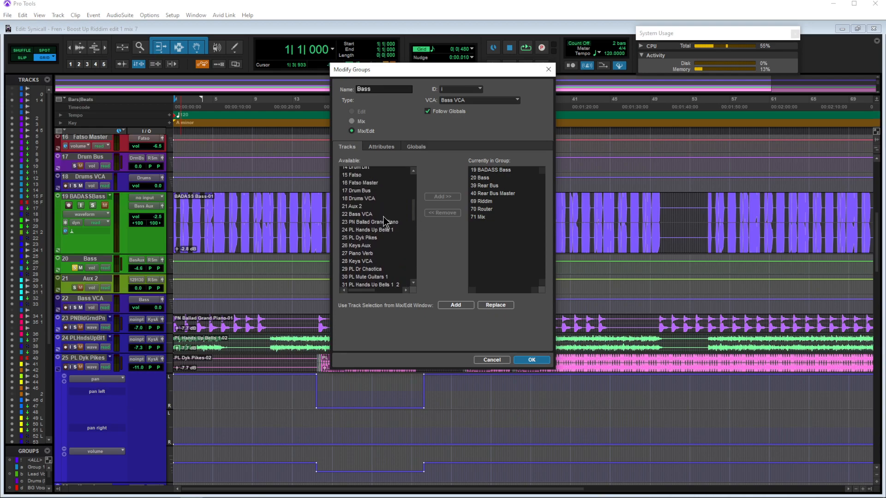
left_click(351, 206)
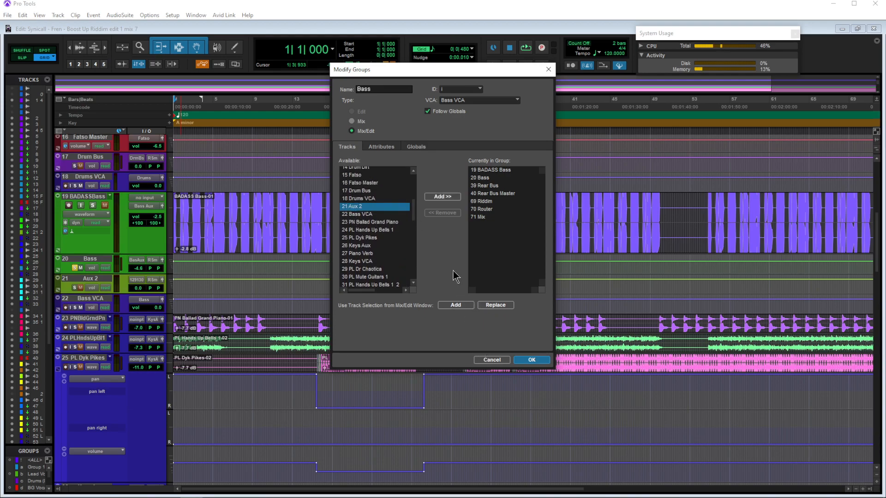
left_click(450, 198)
left_click(531, 360)
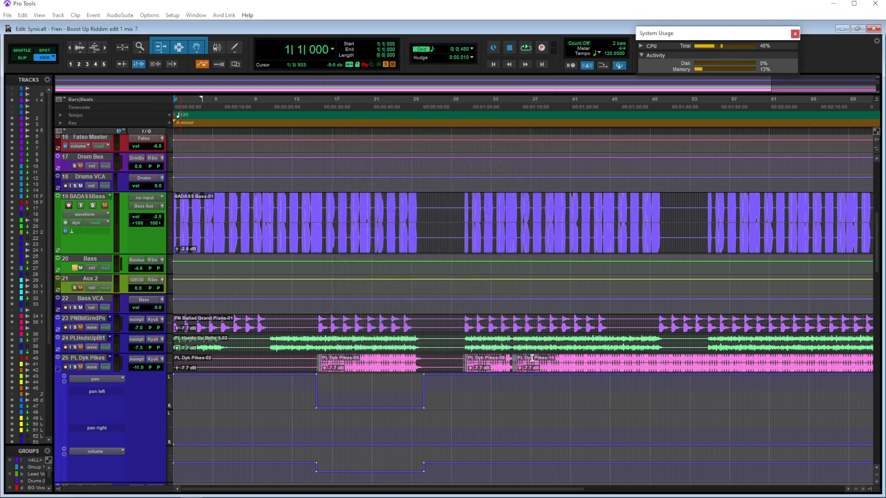
Unsolo the Bass track, solo the Bass VCA instead, and play back the session briefly to check the bass.
left_click(75, 268)
left_click(76, 307)
key("space")
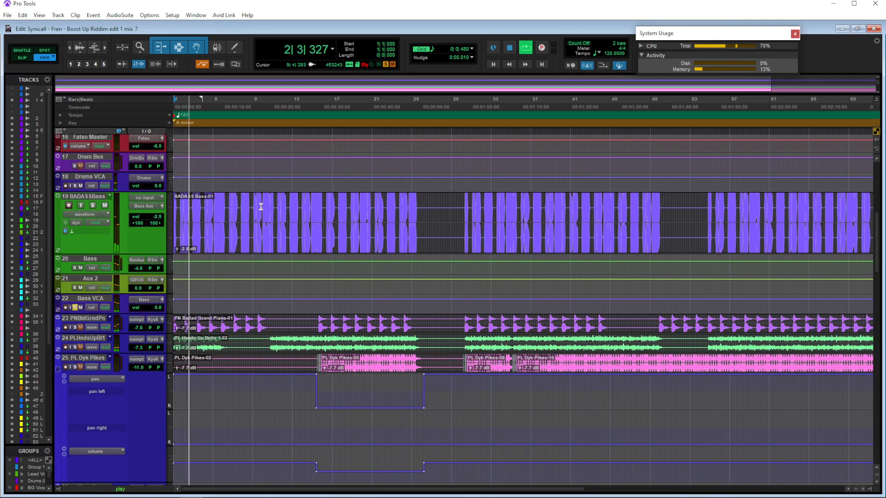
key("space")
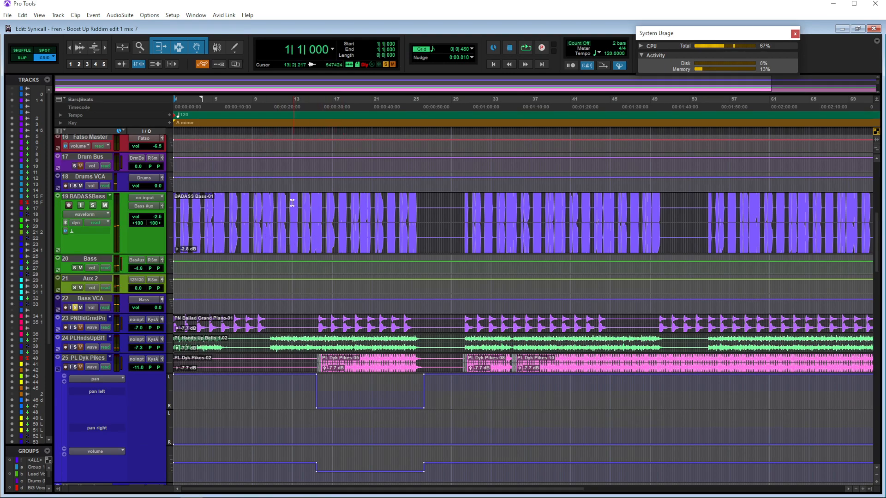
Place the edit cursor at bar 9 on the BADASS Bass clip and zoom in on the timeline horizontally.
left_click(252, 203)
key("ctrl+]")
key("ctrl+]")
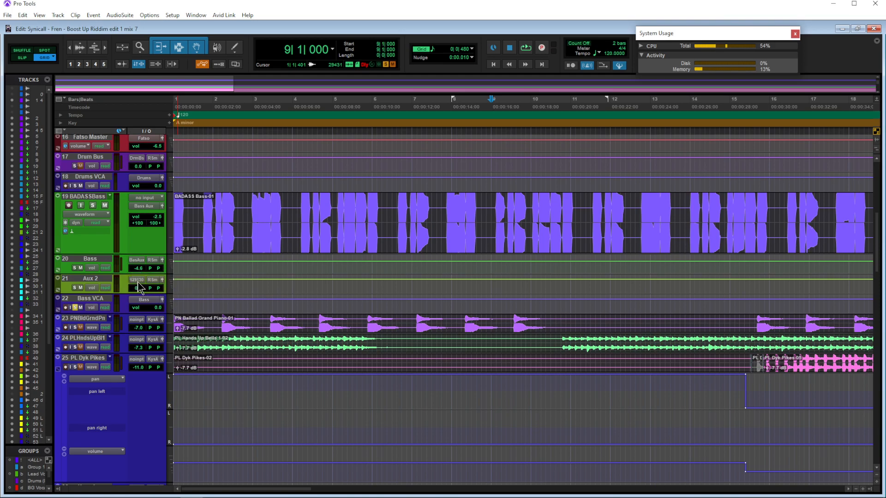
Select the Aux 2 track, switch to the mixer, and inspect the FabFilter Pro-Q 3 settings on the BADASS Bass track.
left_click(108, 280)
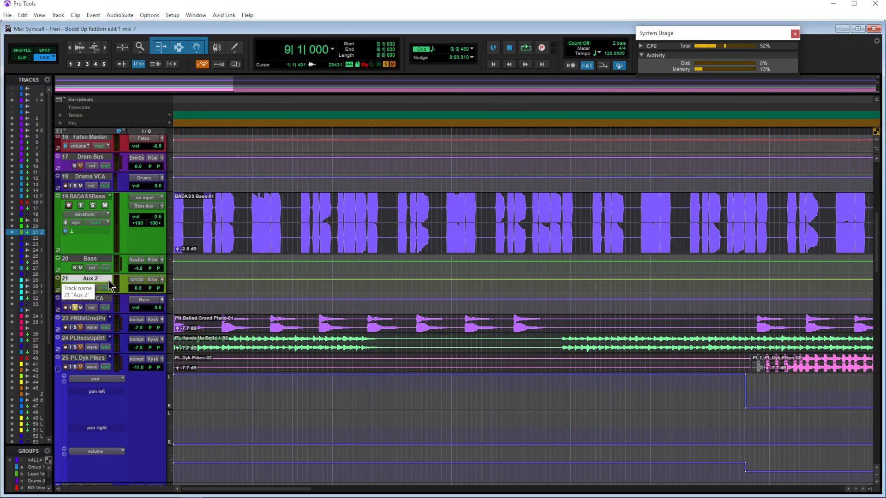
key("ctrl+equal")
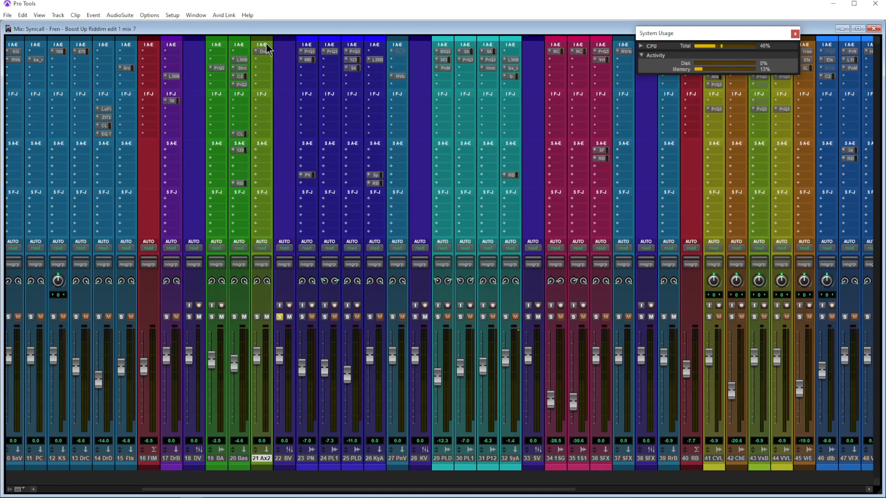
left_click(219, 68)
left_click_drag(366, 129, 372, 73)
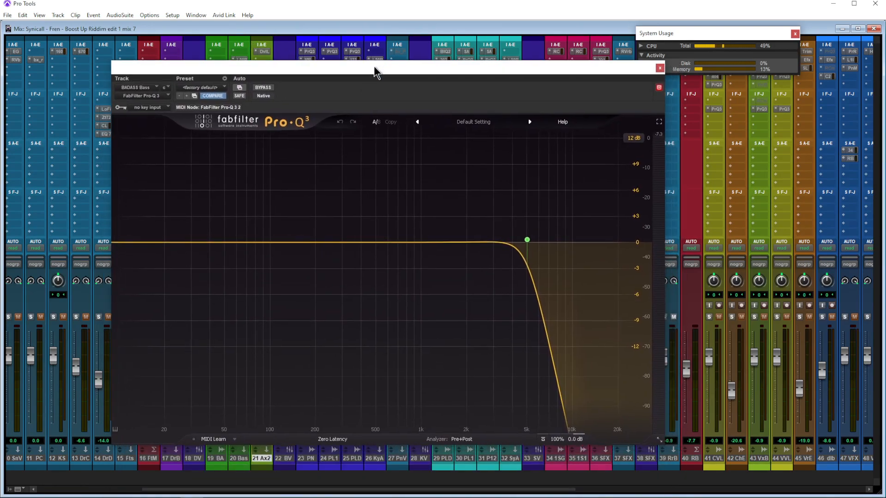
left_click(656, 68)
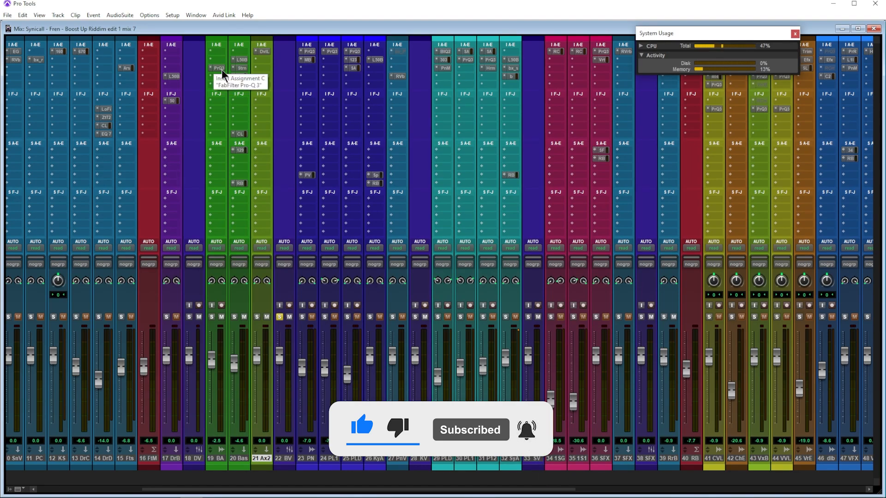
Inspect the Lindell 50 Buss plug-in on the Bass track and close it.
left_click(244, 59)
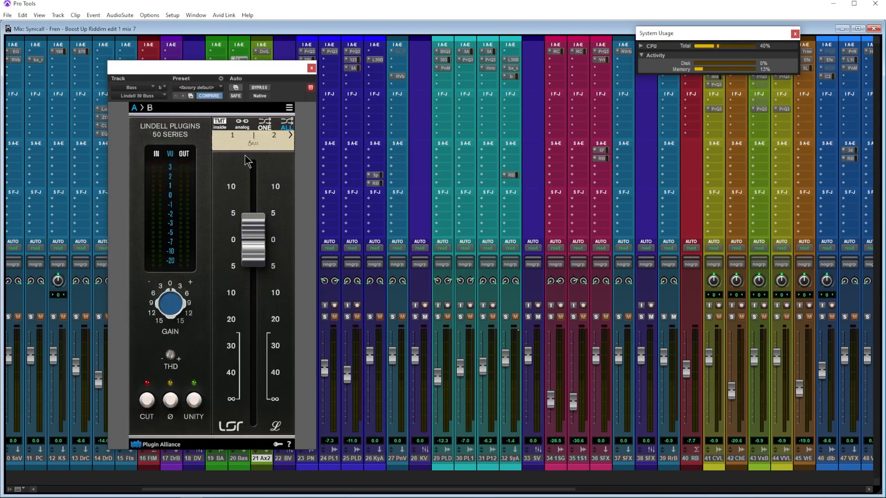
left_click_drag(279, 71, 361, 63)
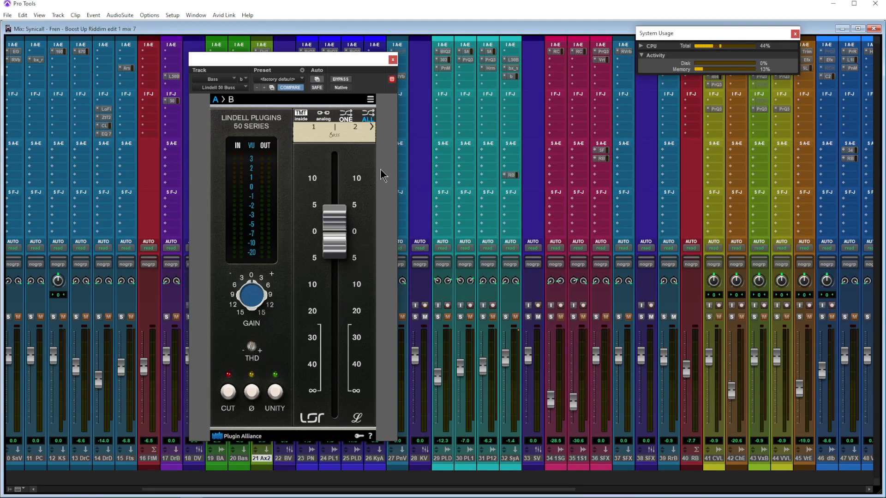
left_click(393, 59)
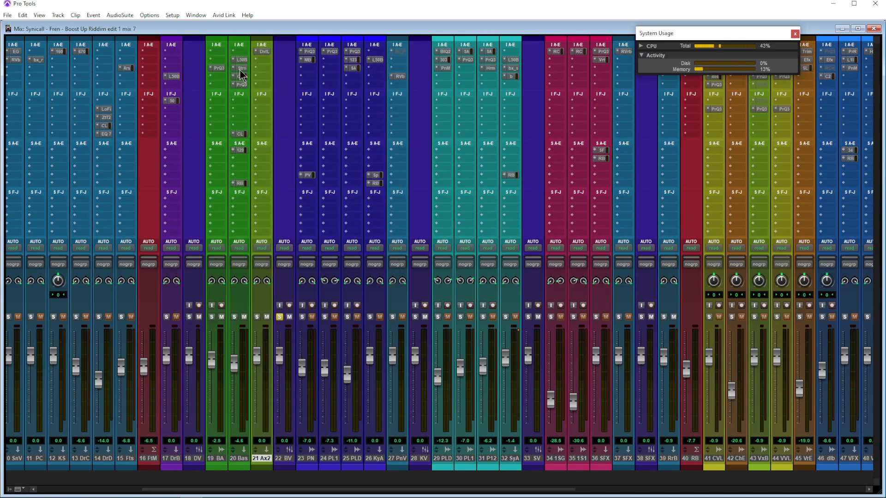
Open FabFilter Saturn 2 on the Bass track and examine its AT Bass presets in the V1 Preset Folder.
left_click(240, 67)
left_click_drag(432, 65, 409, 80)
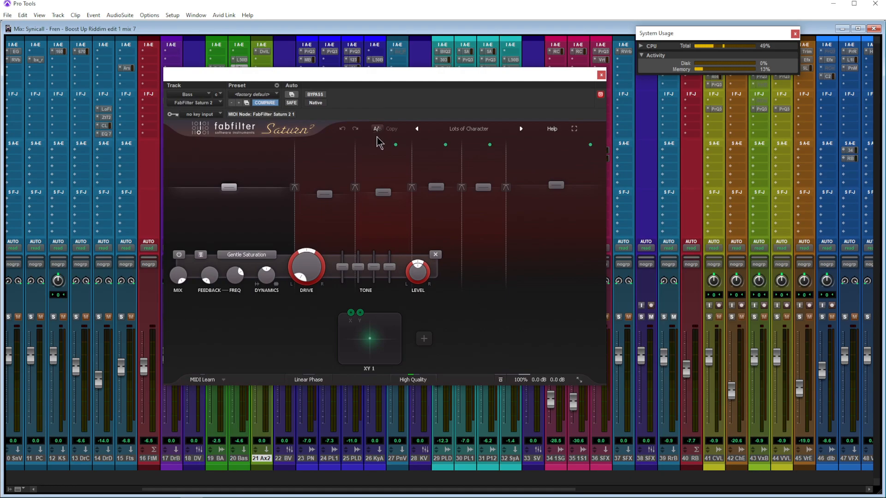
left_click(475, 130)
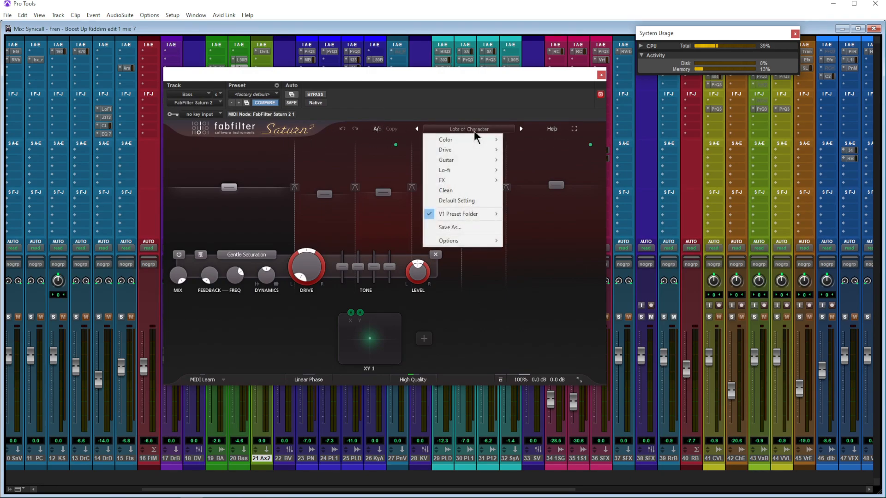
mouse_move(448, 216)
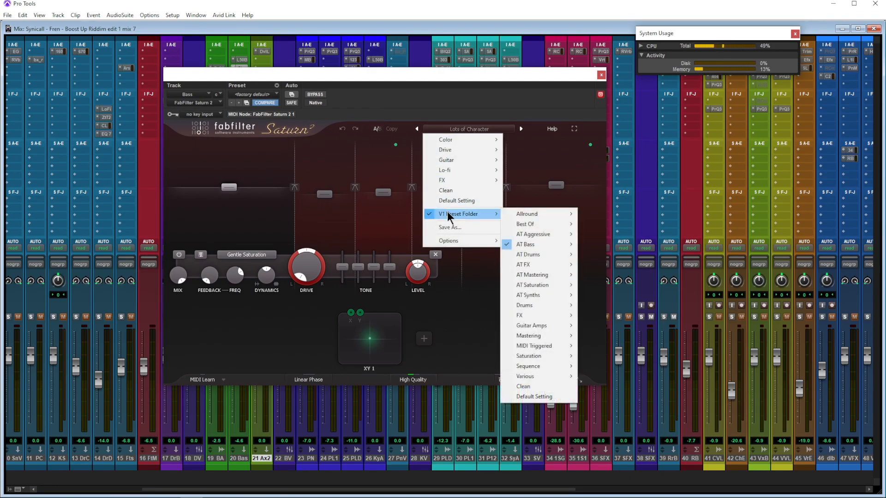
mouse_move(526, 245)
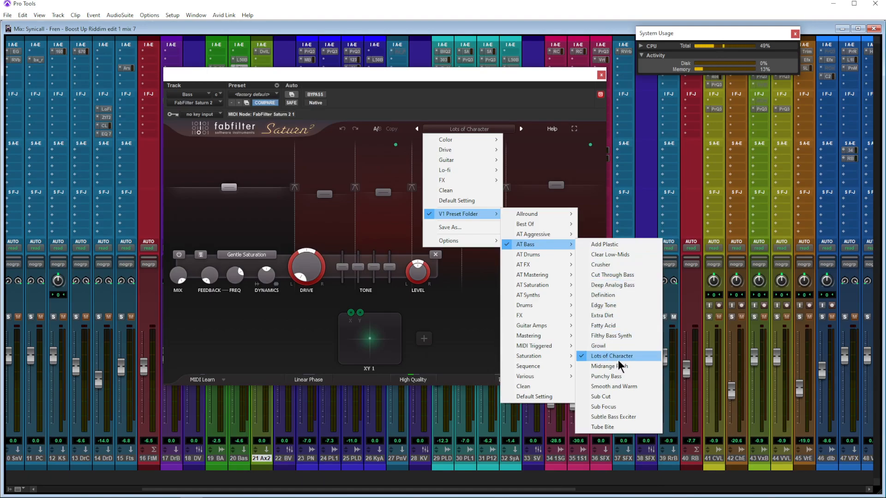
left_click(389, 125)
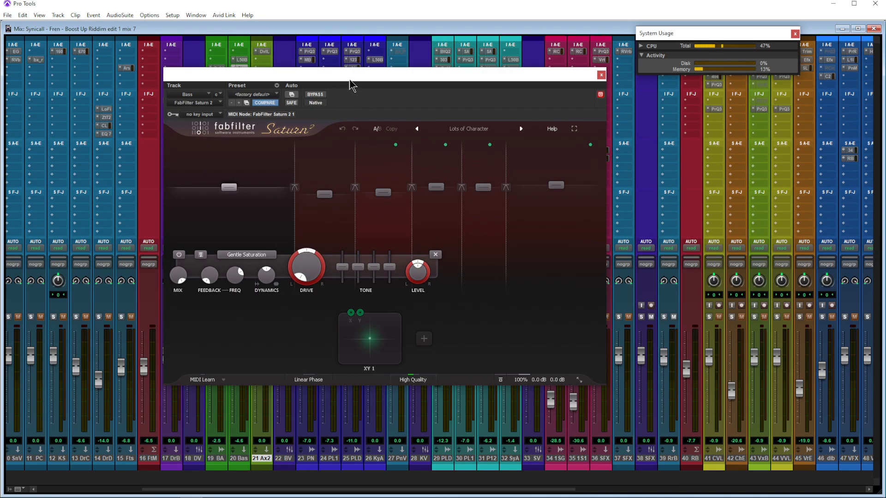
left_click_drag(349, 79, 513, 93)
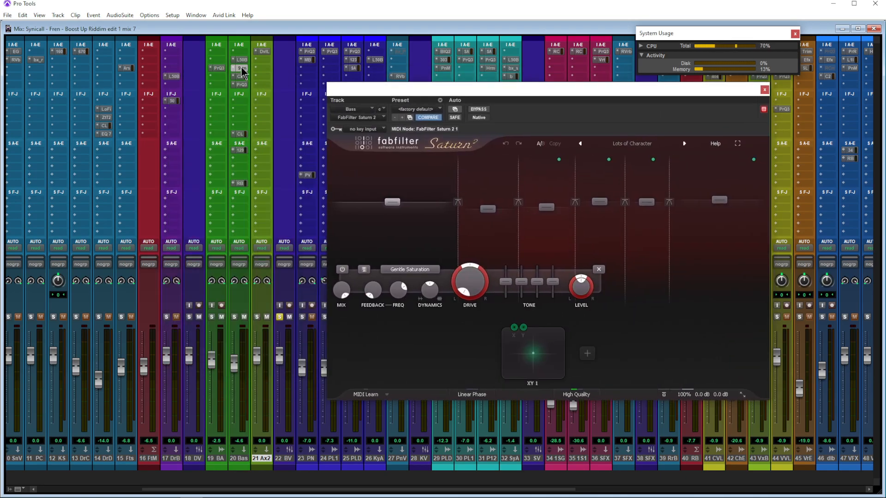
Bypass the CLA2, PrQ3, CL and 1291 inserts on the Bass track, leaving Saturn 2 active.
left_click(243, 70, "ctrl")
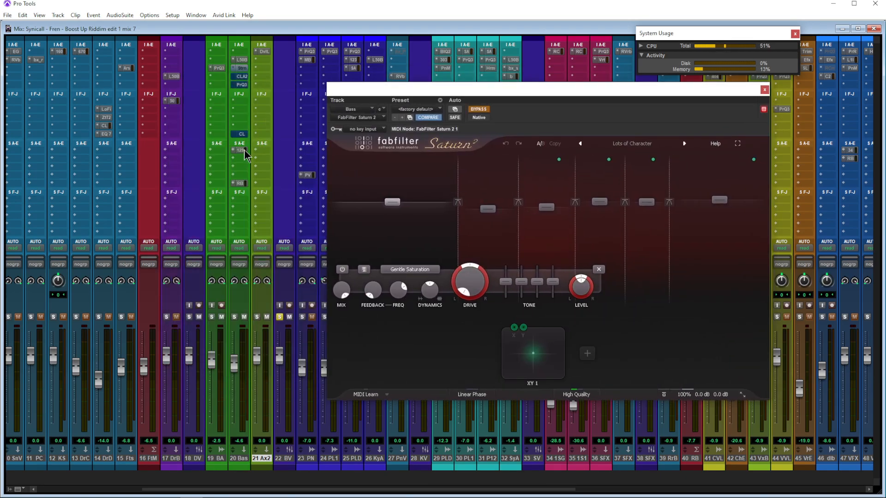
left_click_drag(437, 95, 412, 94)
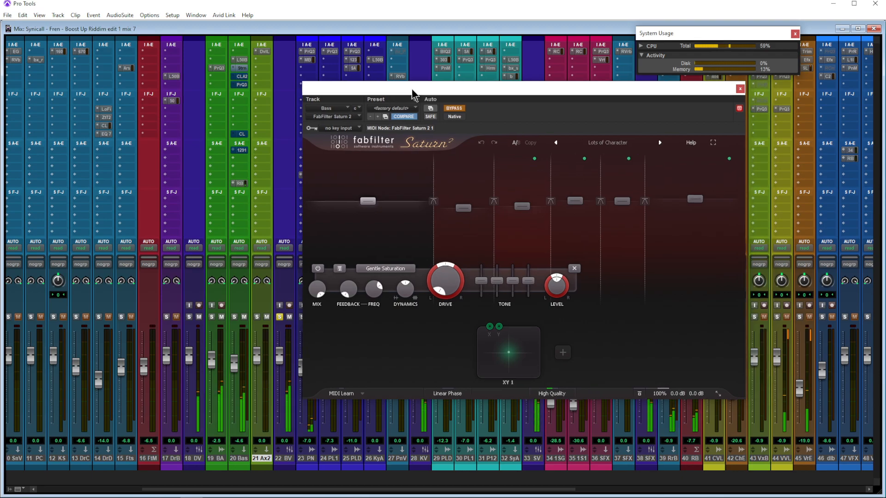
left_click(244, 60, "ctrl")
left_click(244, 69, "ctrl")
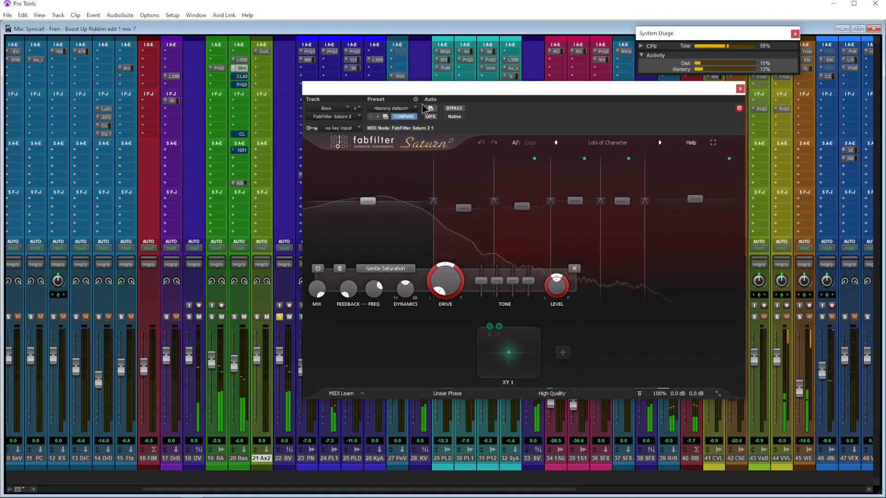
Compare the bass with and without saturation by bypassing and re-enabling Saturn 2.
left_click(458, 108)
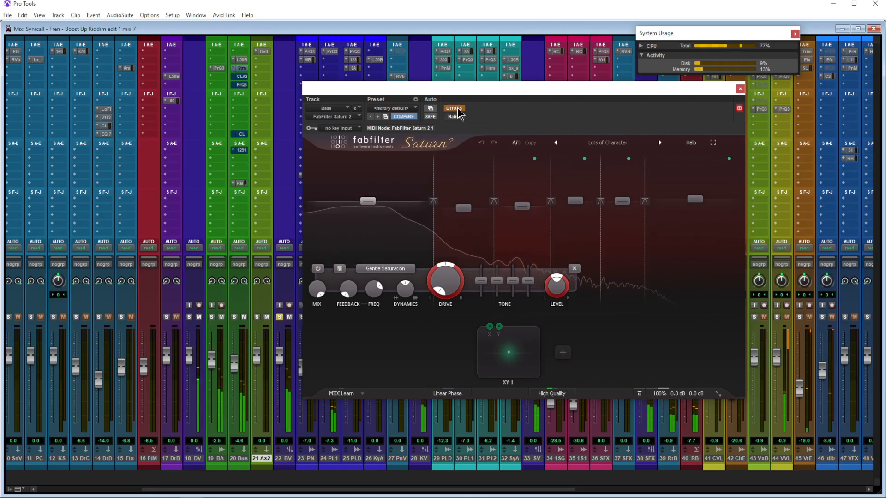
left_click(454, 109)
Load the AT Bass preset Lots of Character from the V1 Preset Folder into Saturn 2's other A/B state.
left_click_drag(486, 91, 461, 95)
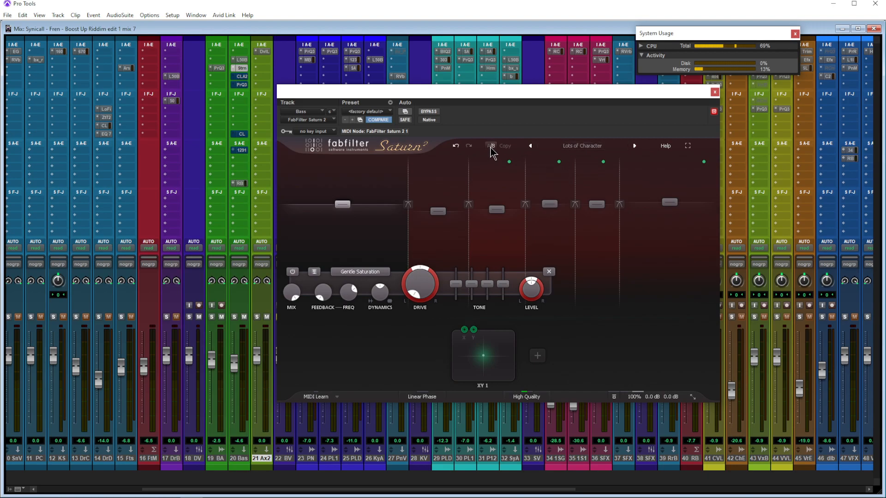
left_click(564, 154)
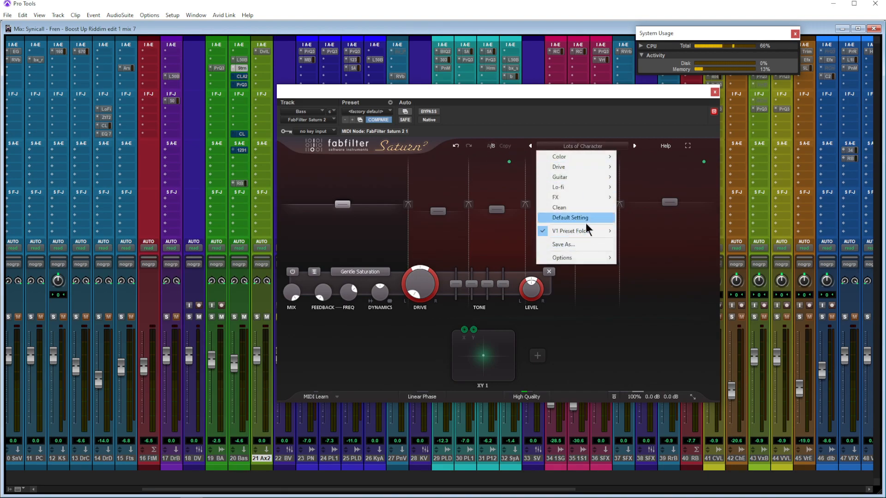
mouse_move(598, 233)
mouse_move(641, 314)
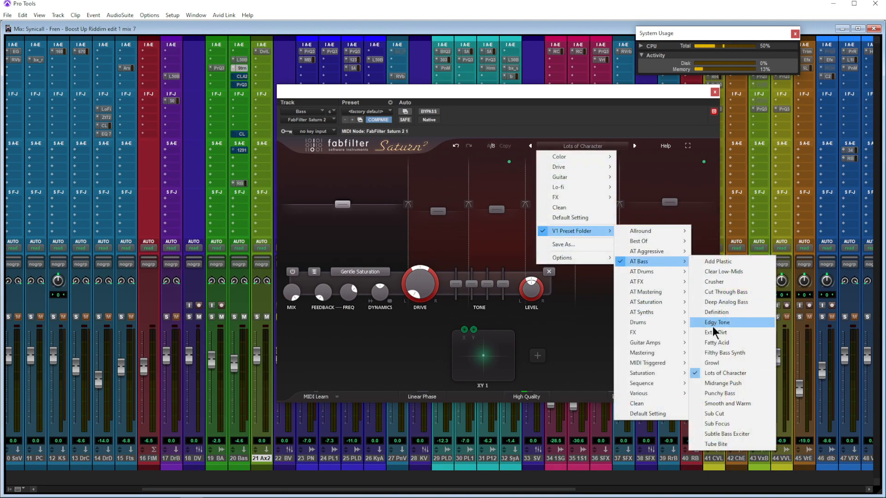
left_click(716, 373)
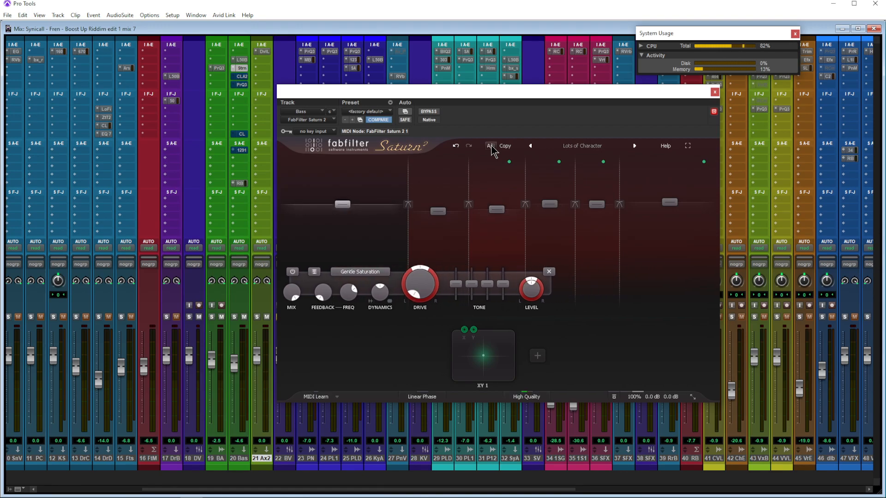
Compare the High Quality oversampling setting between Saturn 2's A and B states and close the plug-in.
left_click(527, 397)
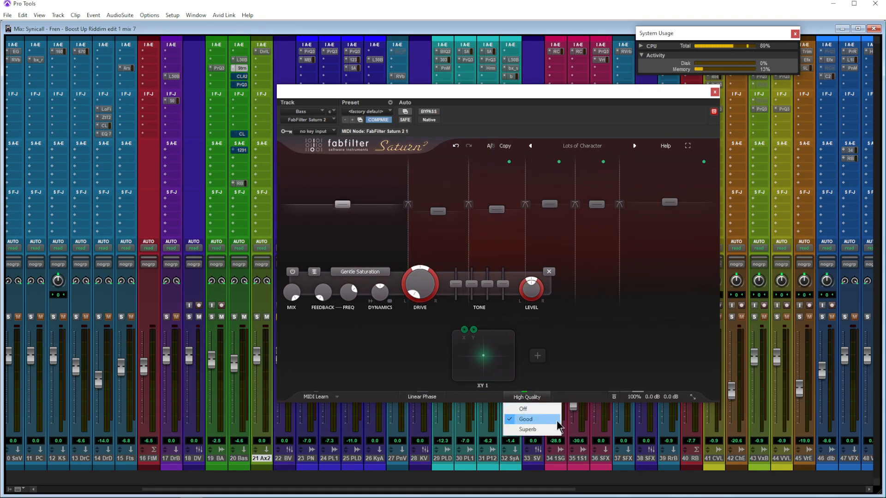
left_click(568, 400)
left_click(491, 147)
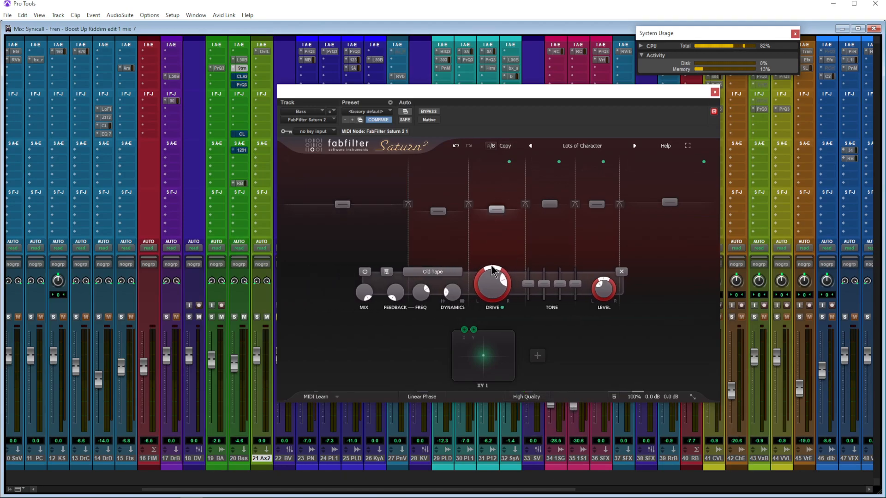
left_click(527, 397)
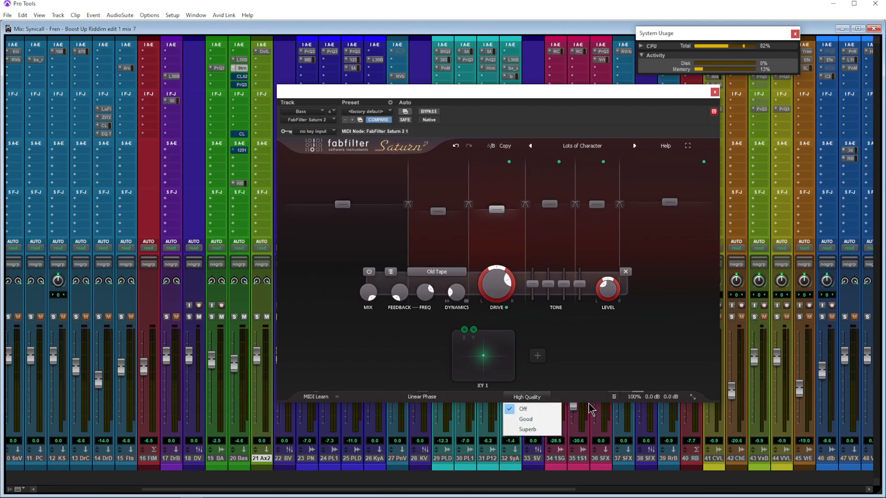
left_click(588, 407)
left_click(491, 146)
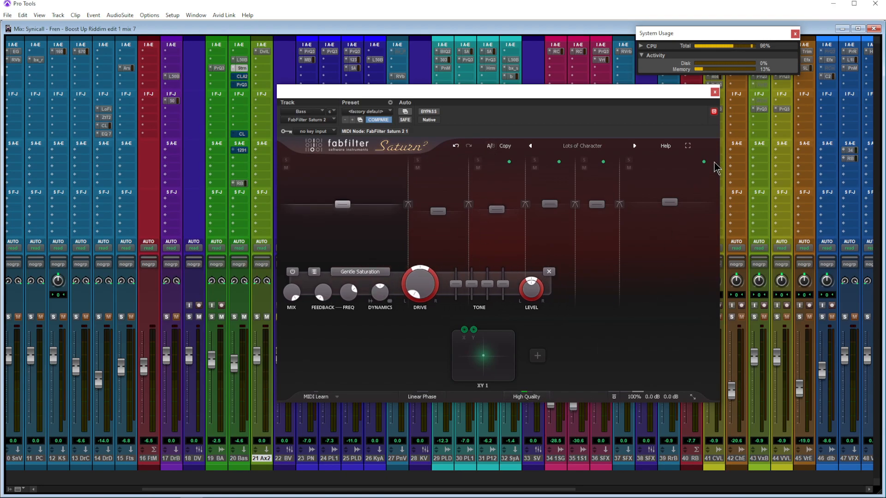
left_click(715, 92)
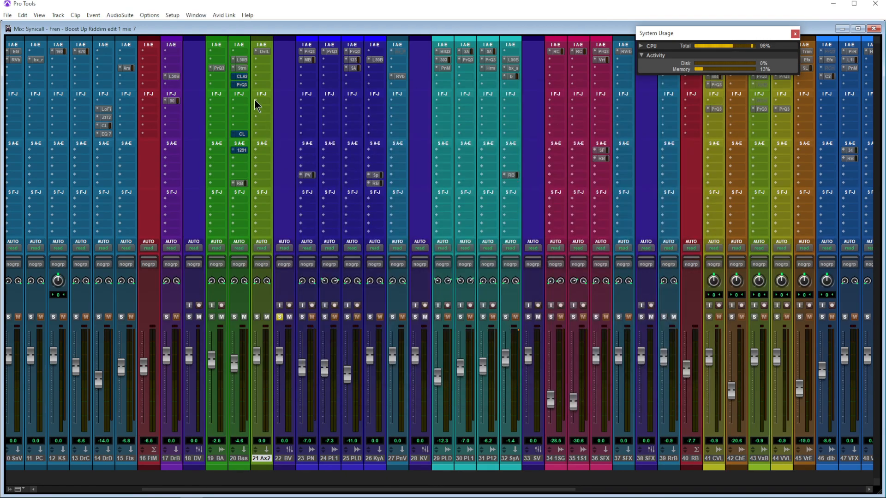
Re-enable the CLA-2A compressor on the Bass track, comparing the playback with and without it, and close it.
left_click(245, 78)
left_click_drag(446, 98, 416, 109)
key("space")
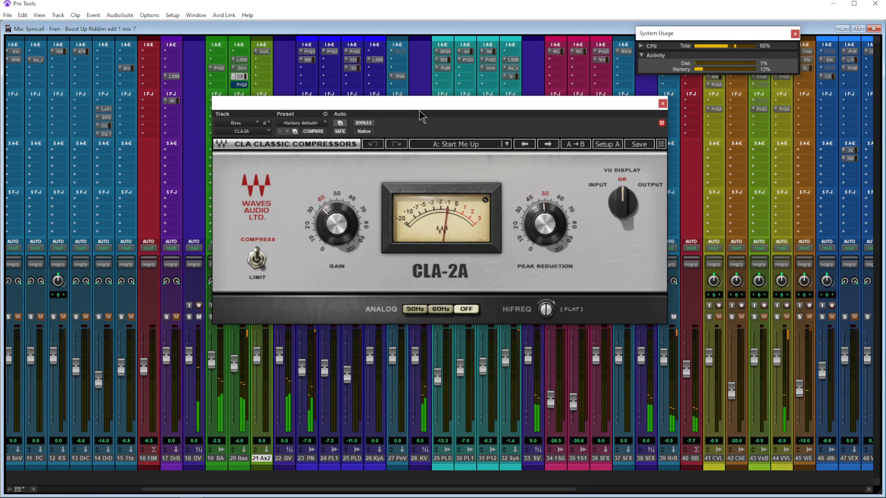
left_click(367, 124)
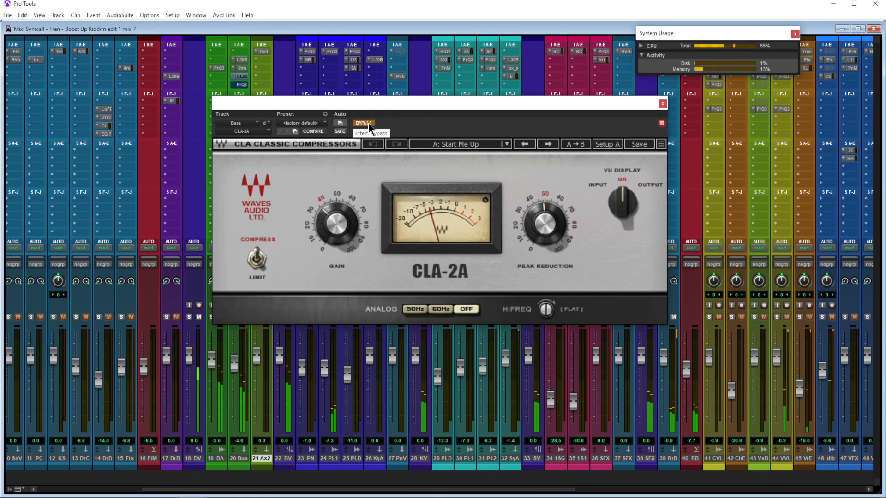
left_click(368, 123)
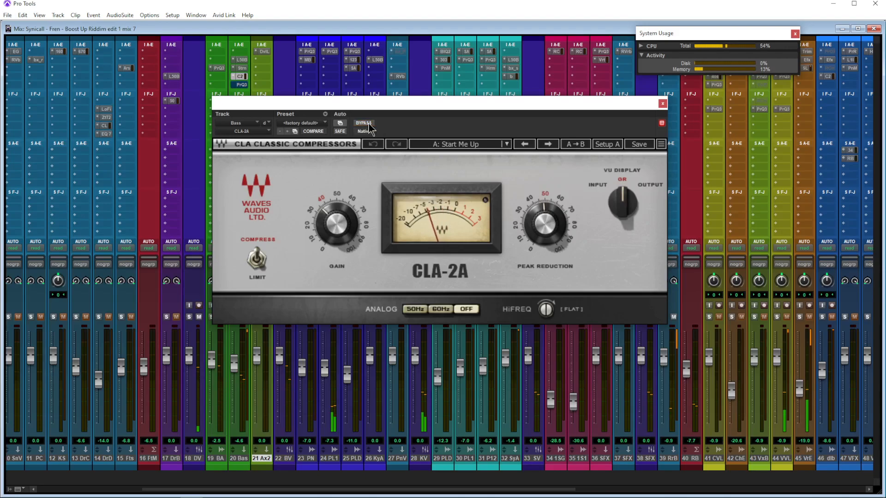
left_click_drag(415, 105, 401, 104)
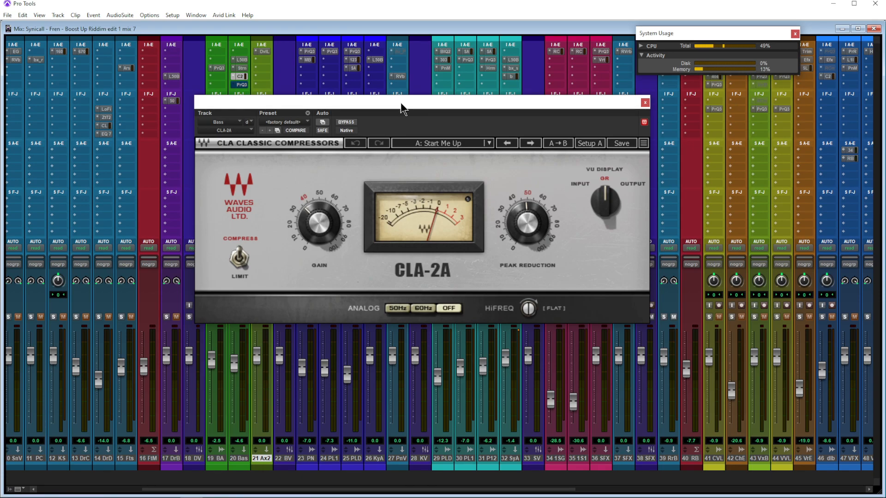
left_click(645, 102)
Re-enable Pro-Q 3 on the Bass track, examining its low boost and high-cut bands and auditioning the EQ against bypass.
left_click(241, 85)
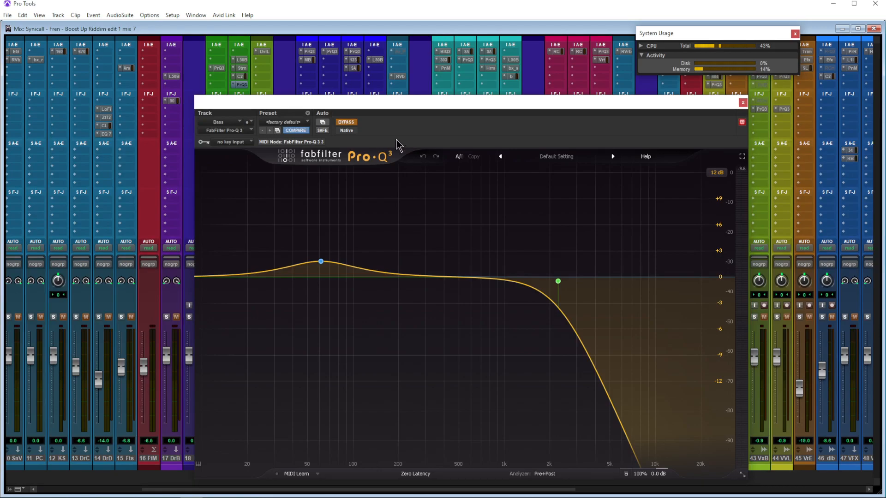
mouse_move(332, 263)
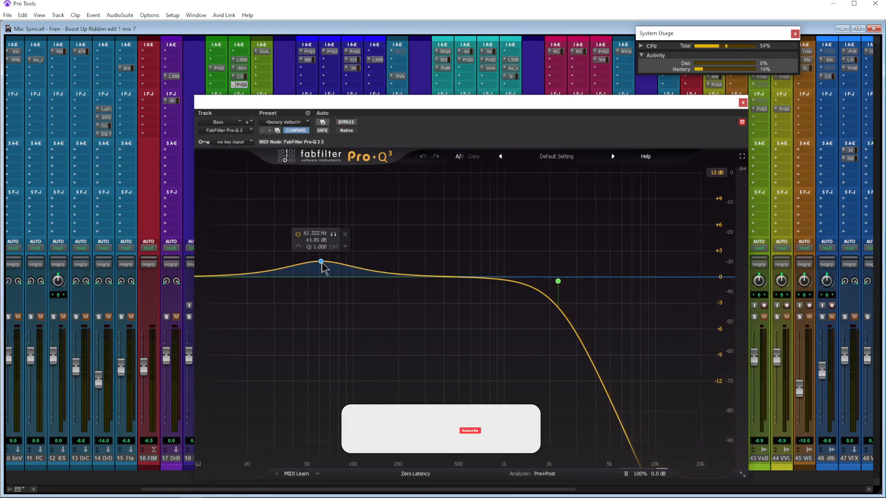
mouse_move(557, 282)
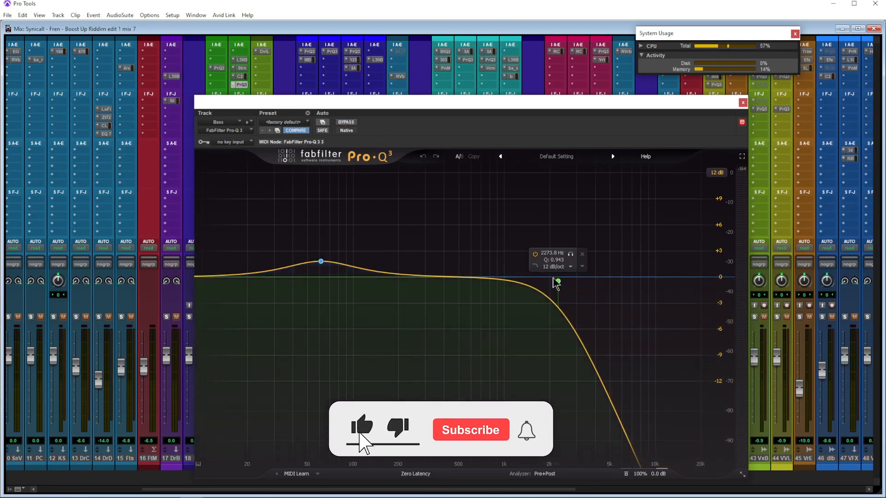
left_click_drag(422, 106, 356, 75)
left_click(333, 114)
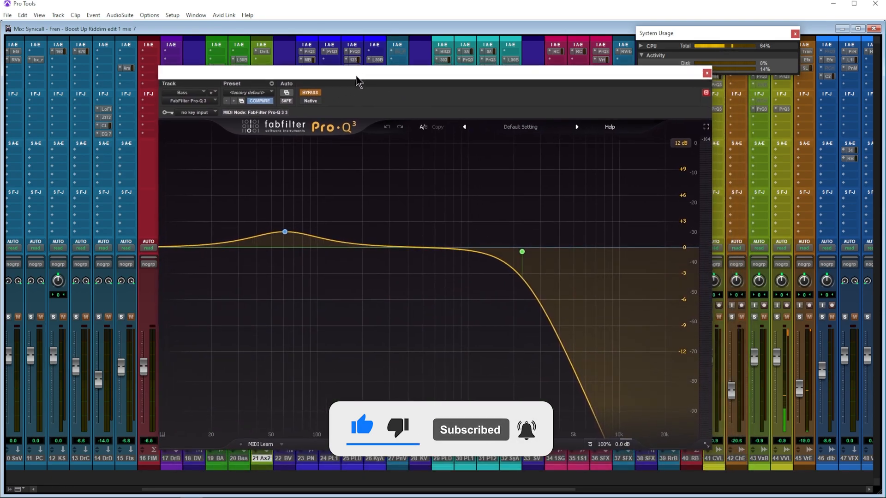
left_click(310, 93)
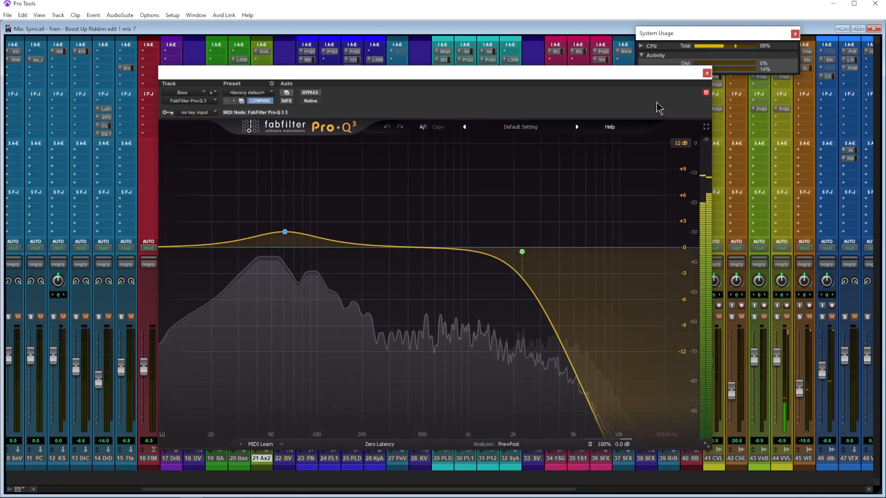
key("space")
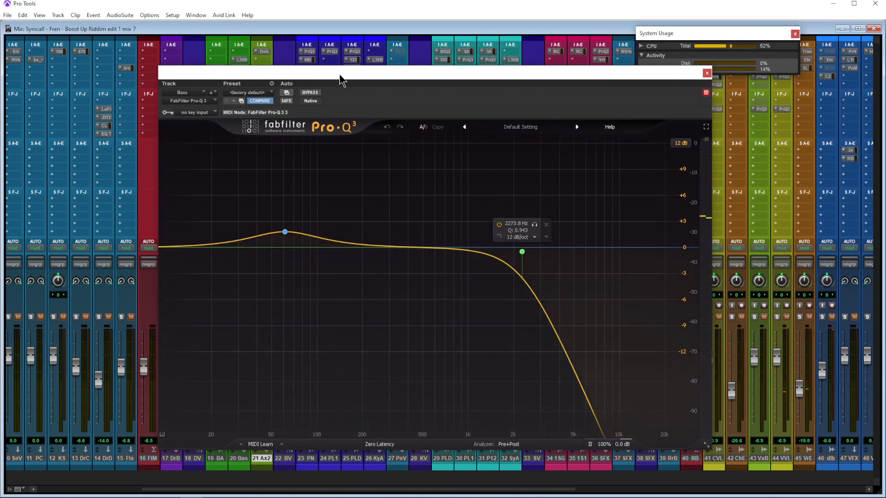
Compare the bass with Pro-Q 3 bypassed and active on the Bass and BADASS Bass tracks, leaving both EQs enabled.
left_click_drag(341, 76, 421, 76)
left_click(390, 92)
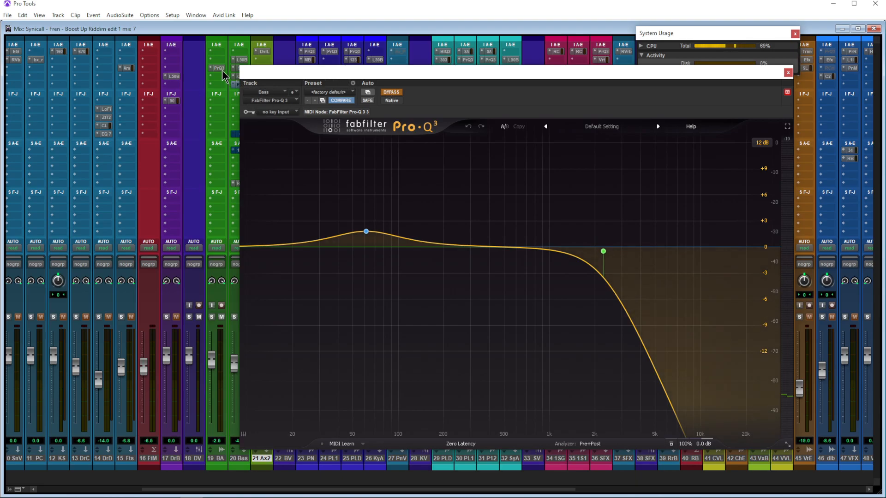
mouse_move(308, 74)
left_mouse_down()
mouse_move(286, 75)
mouse_move(318, 70)
left_mouse_up()
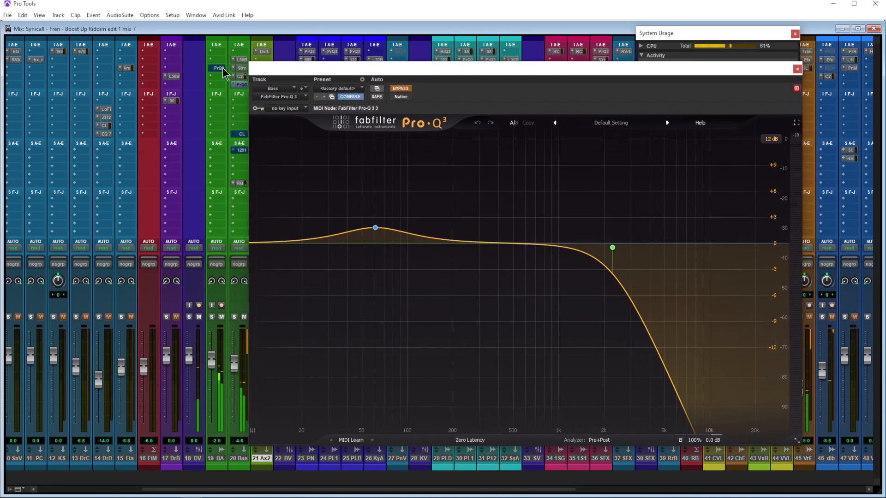
left_click(222, 68)
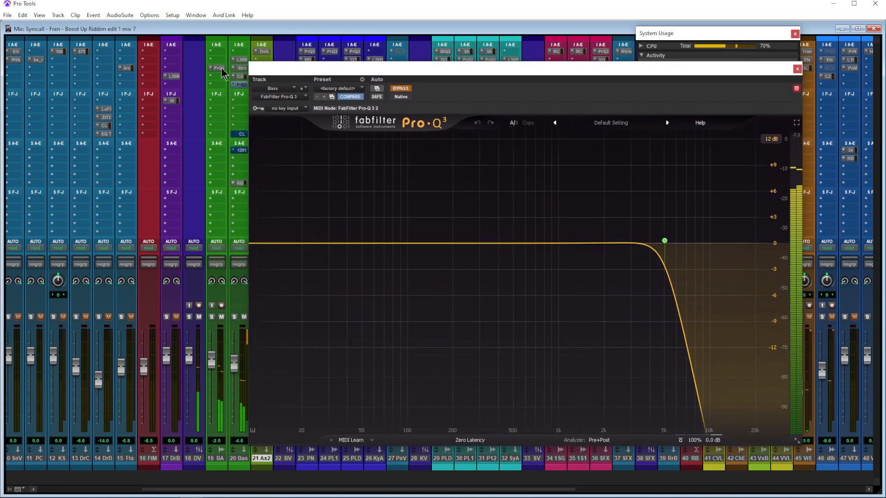
left_click(400, 88)
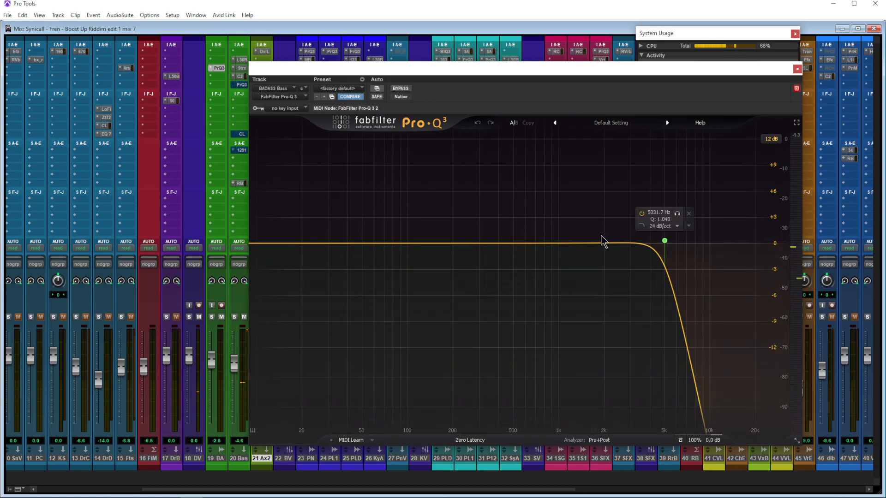
left_click(797, 69)
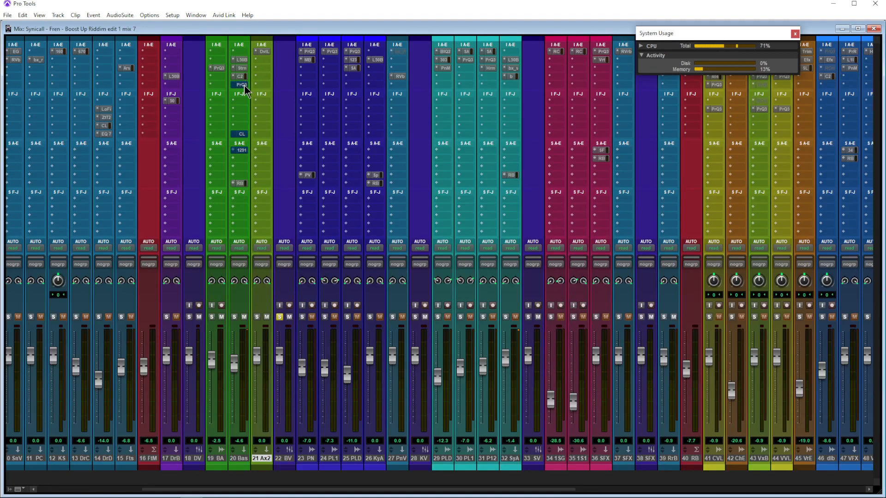
left_click(241, 85)
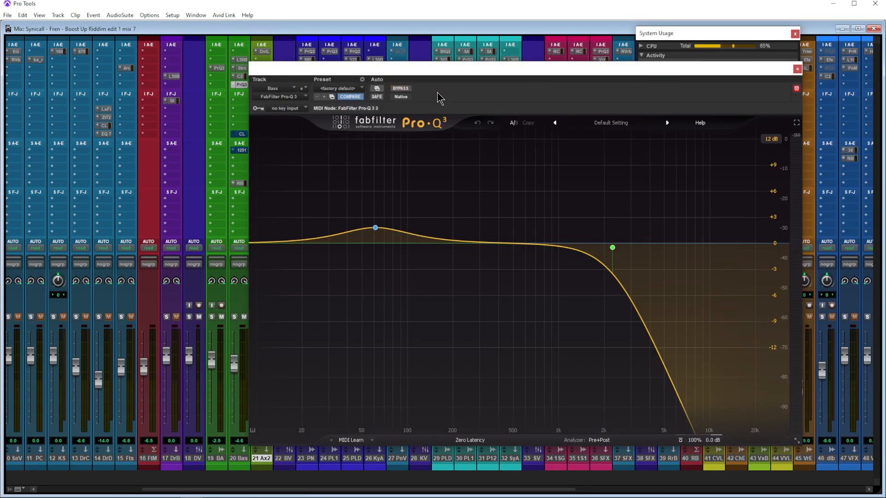
left_click(797, 69)
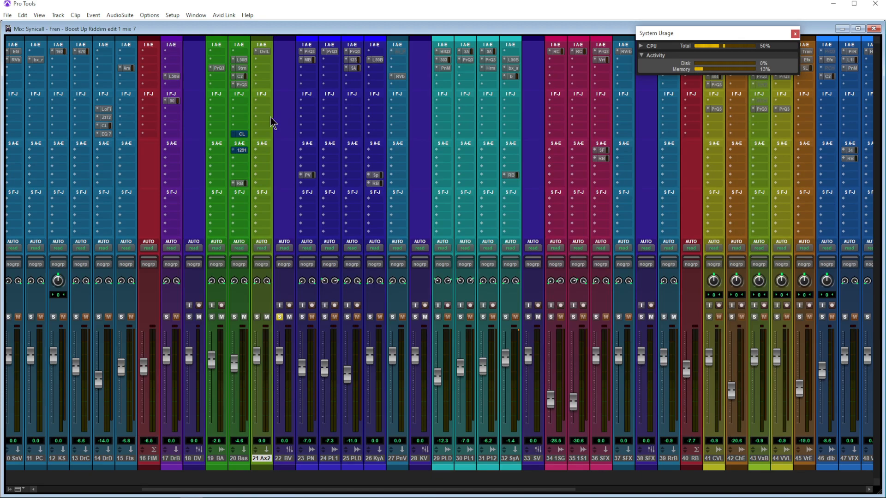
Open the bypassed Dyn3 Compressor/Limiter on the Bass track, re-enable it and close its window.
left_click(242, 134)
left_click_drag(400, 73, 449, 92)
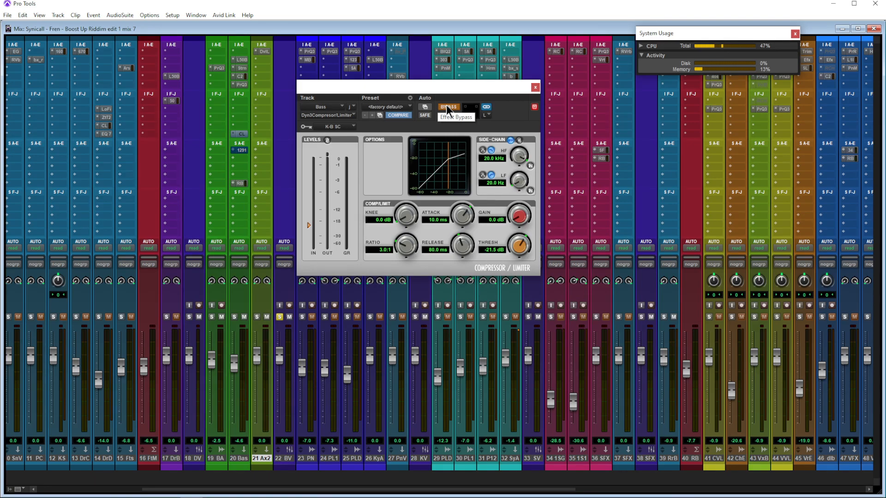
left_click(536, 87)
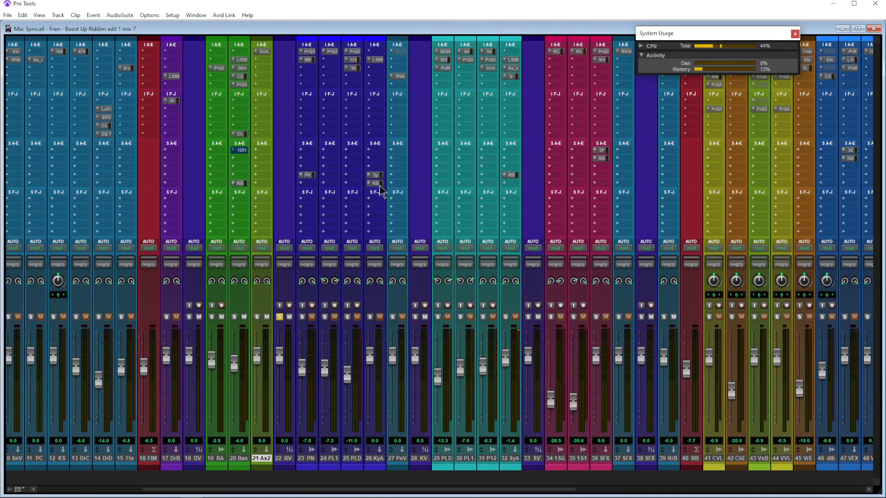
Unmute the Bass track's send to Bus 129-130, checking the Devil-Loc plug-in on Aux 2 first.
left_click(240, 150)
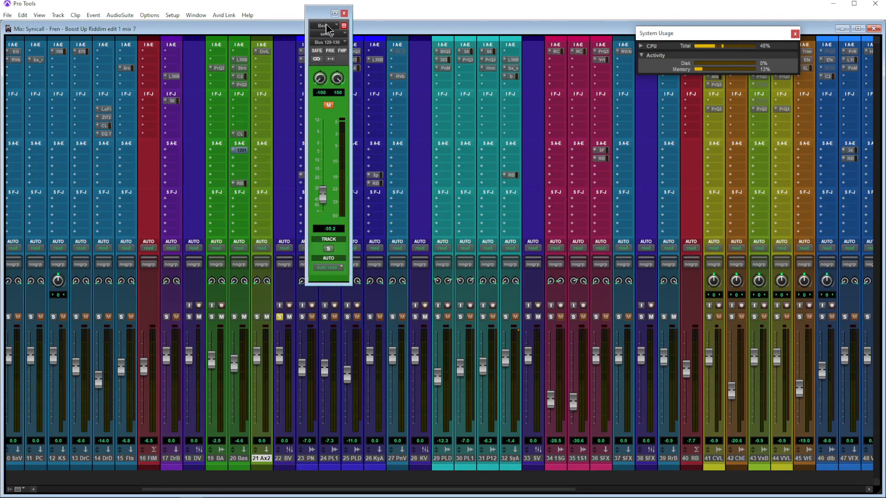
left_click_drag(325, 14, 382, 16)
left_click(262, 52)
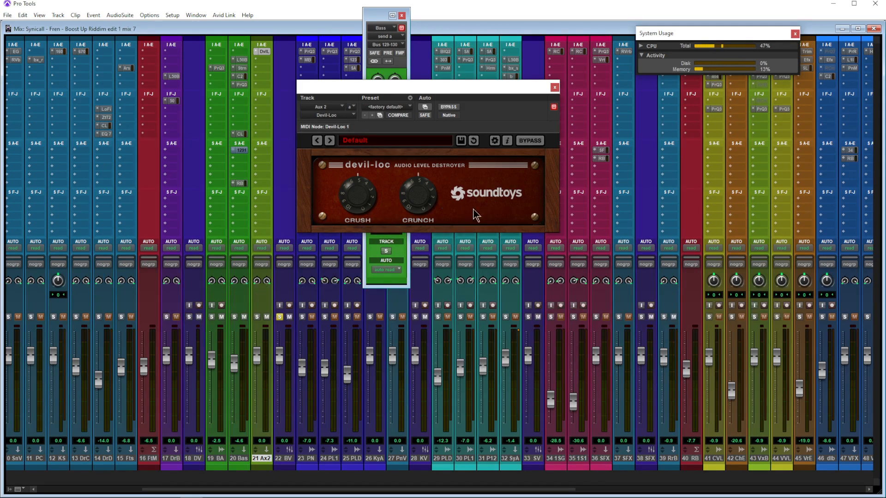
left_click(555, 87)
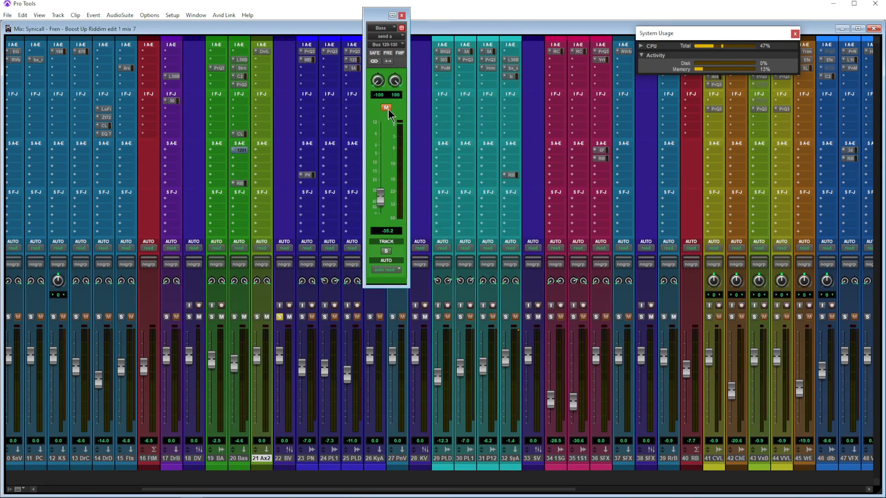
left_click_drag(383, 19, 375, 40)
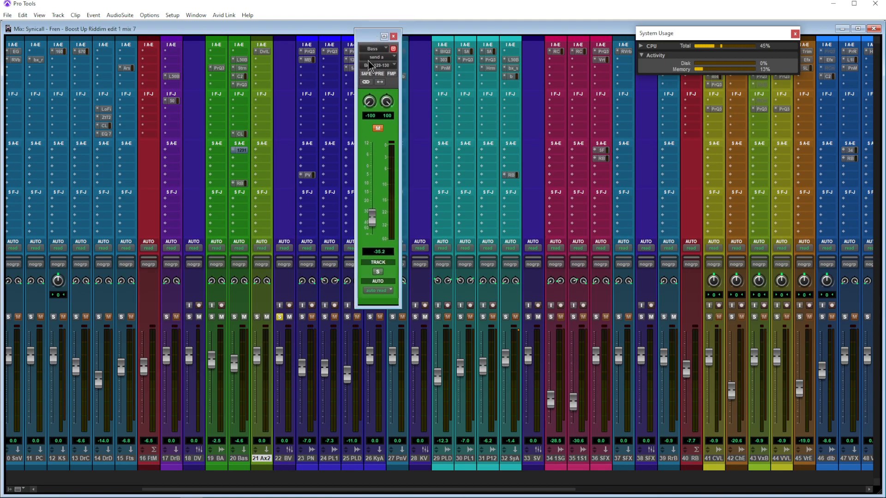
left_click(378, 130)
left_click(394, 36)
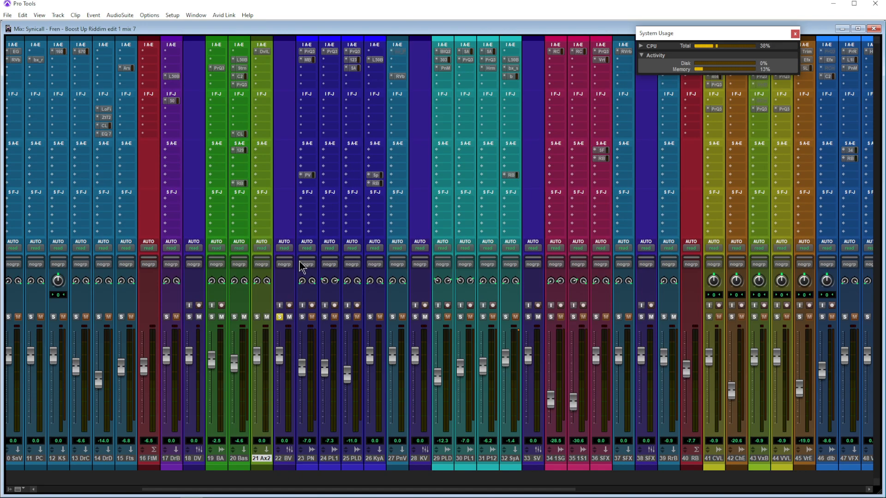
Unsolo the Bass VCA and switch from the Mix window to the Edit window.
left_click(279, 318)
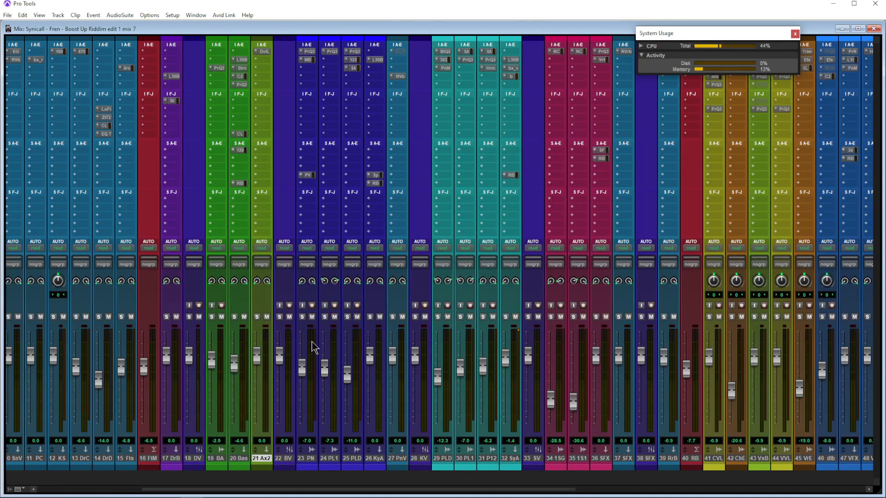
key("ctrl+=")
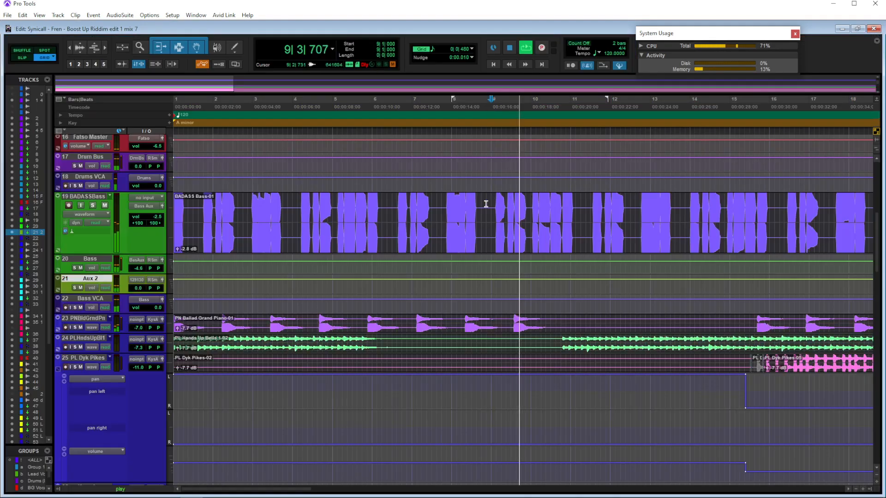
Stop playback, open the Mix window, re-enable the bypassed L2 on the Mix master track and resume playback.
key("space")
key("ctrl+=")
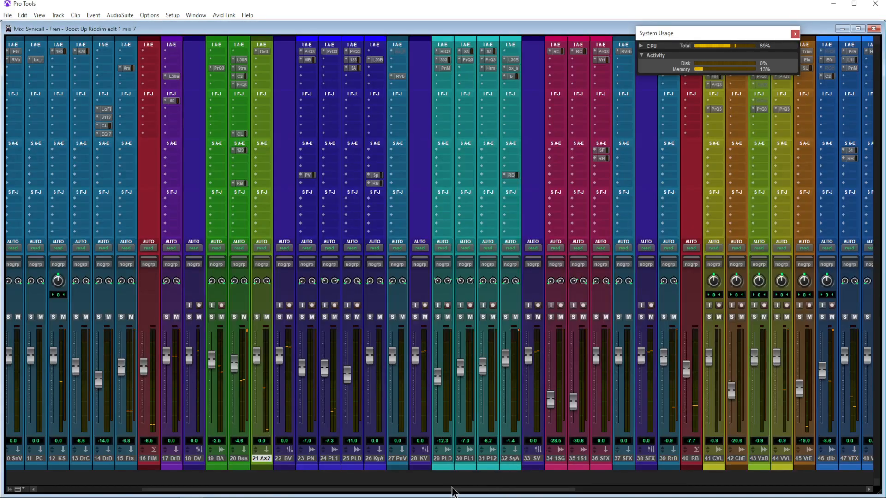
left_click_drag(448, 491, 738, 490)
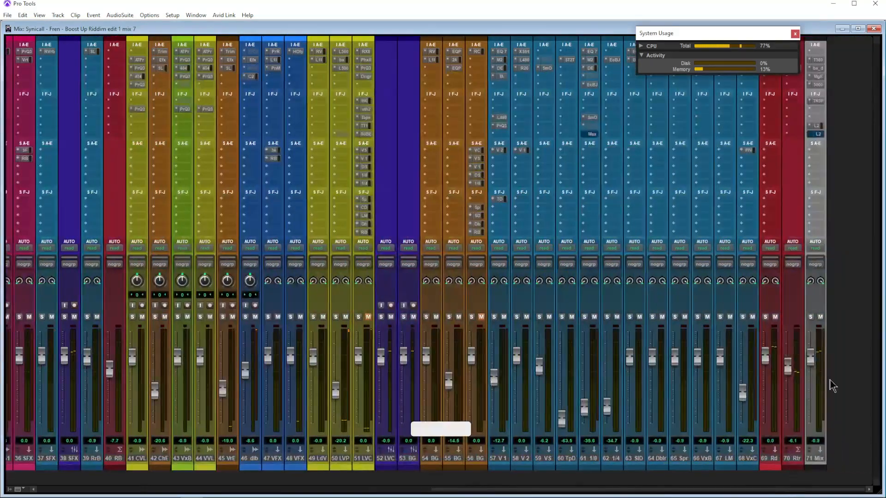
key("space")
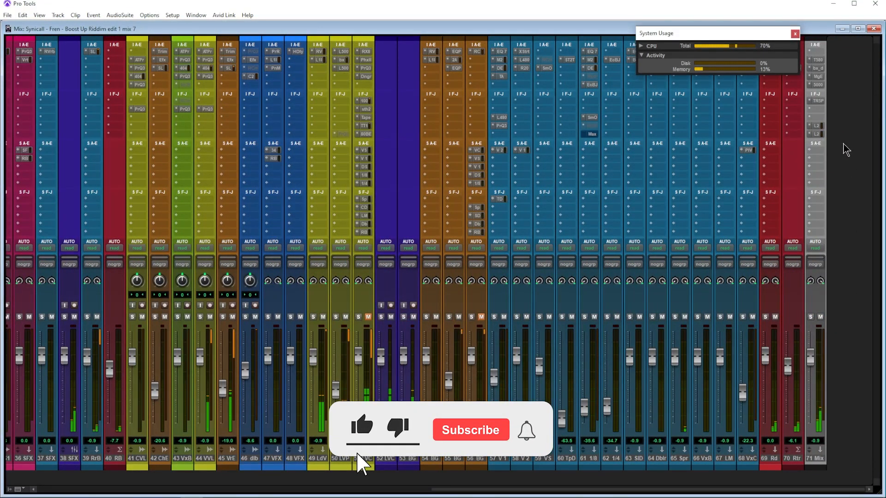
Compare the playing mix with all Bass inserts, the BADASS Bass Pro-Q 3 and the Bass send to Bus 129-130 off and on.
left_click_drag(469, 491, 189, 494)
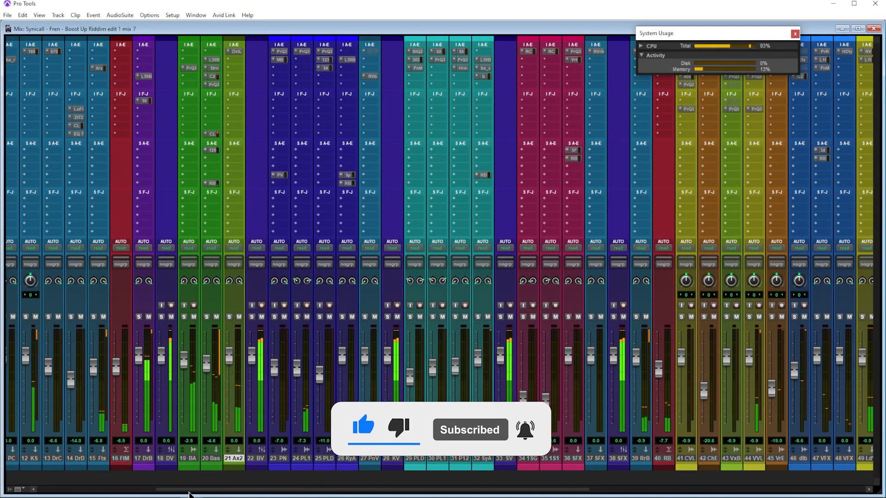
left_click(215, 60, "ctrl+shift")
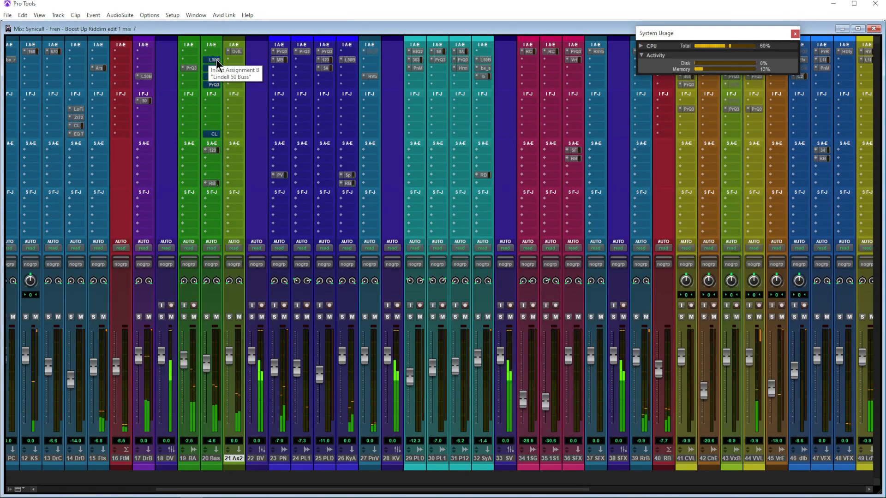
left_click(191, 68, "ctrl")
left_click(217, 152, "ctrl")
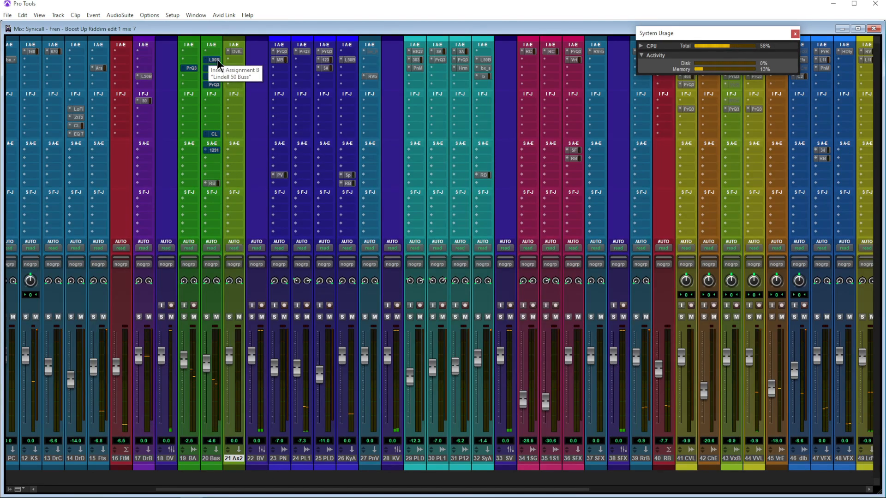
left_click(215, 60, "ctrl+shift")
left_click(190, 69, "ctrl")
left_click(218, 150, "ctrl")
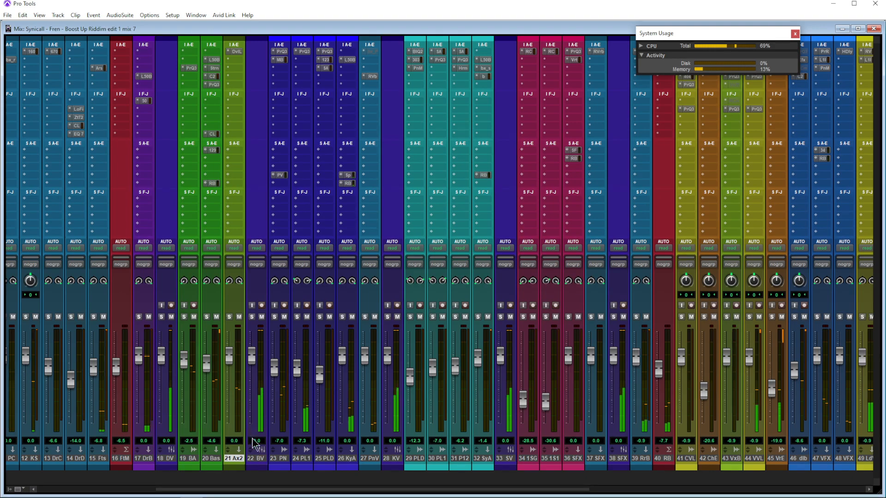
Stop playback and unmute the lead vocal combined track 51 and background vocal track 56.
key("space")
left_click_drag(243, 490, 430, 490)
left_click(549, 317)
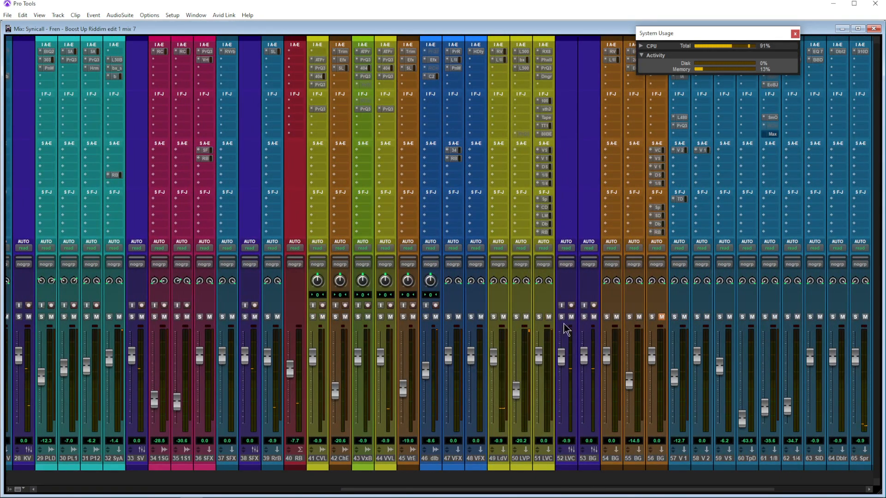
left_click(662, 317)
In the Edit window, start playback from the first long Cho Vox Lead clip, and return to the Mix window.
left_click(873, 29)
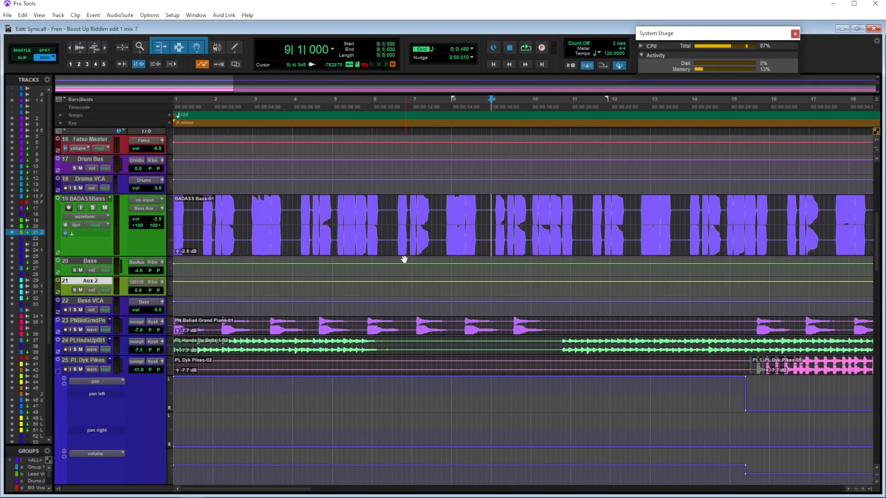
key("ctrl+bracketleft")
key("ctrl+bracketleft")
scroll(367, 271, "down", 15)
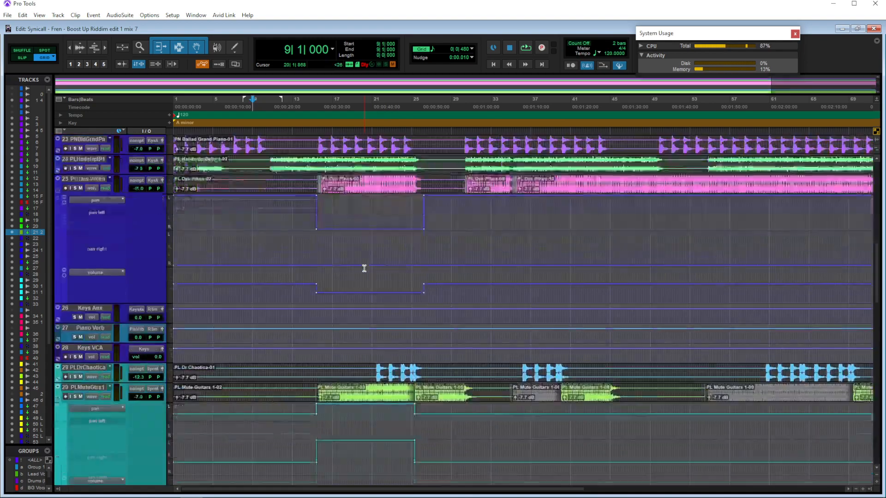
scroll(365, 268, "up", 3)
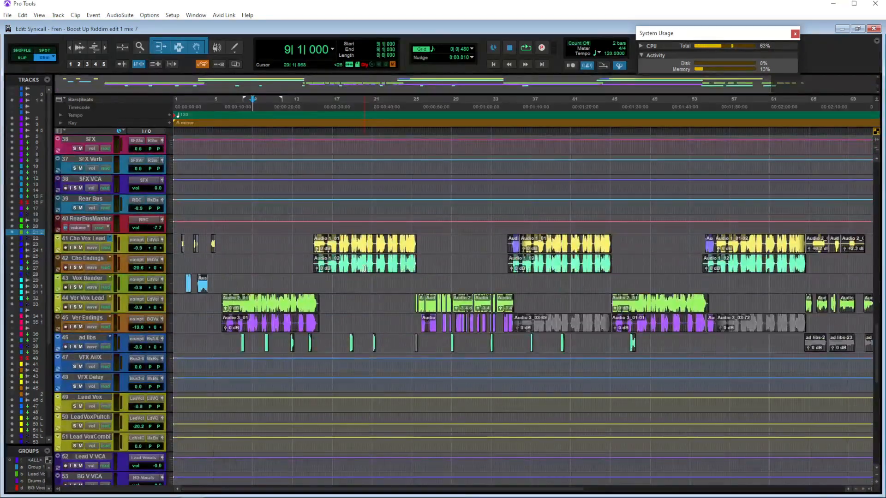
left_click(313, 240)
key("space")
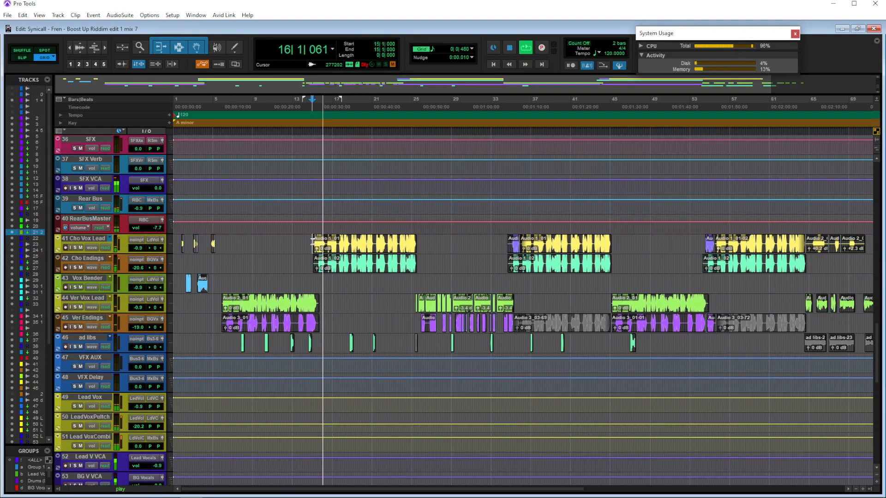
key("ctrl+equal")
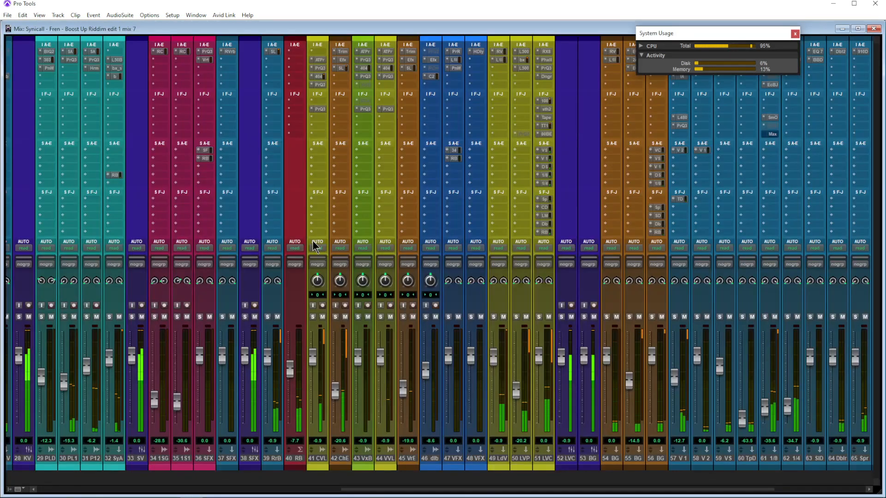